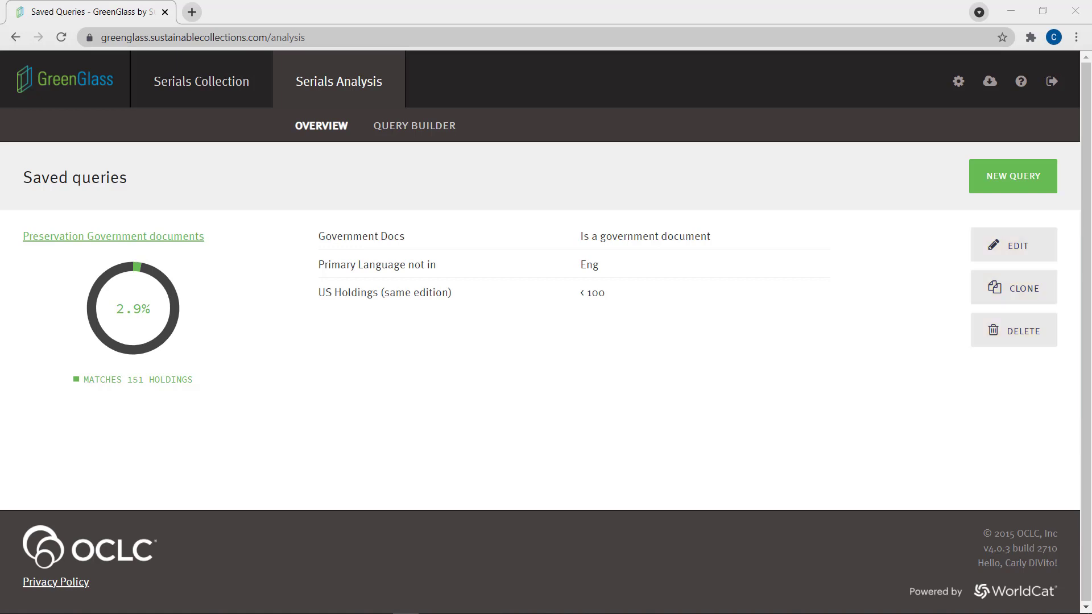
# Start a new query from the saved queries overview
pyautogui.click(994, 185)
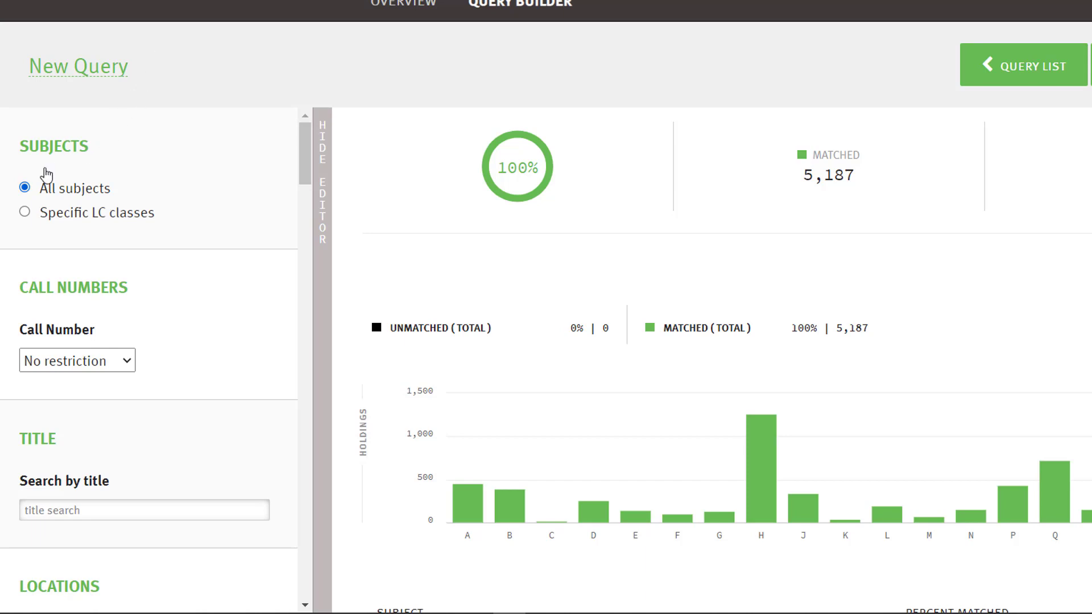
# Try restricting the subjects to LC class AC under General Works, and set the query back to all subjects
pyautogui.click(25, 213)
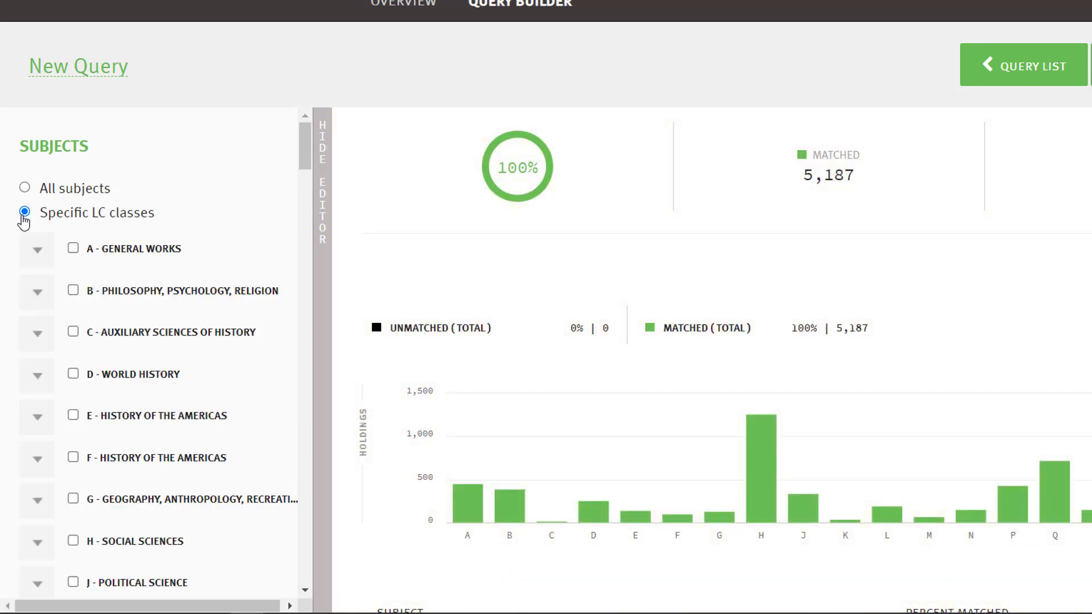
pyautogui.click(38, 250)
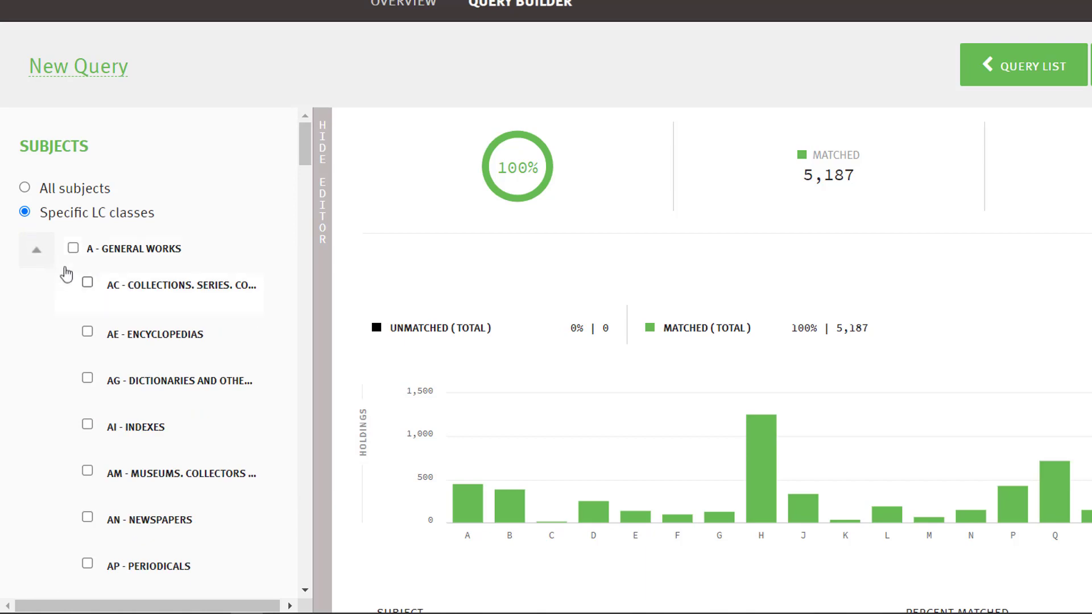
pyautogui.click(88, 283)
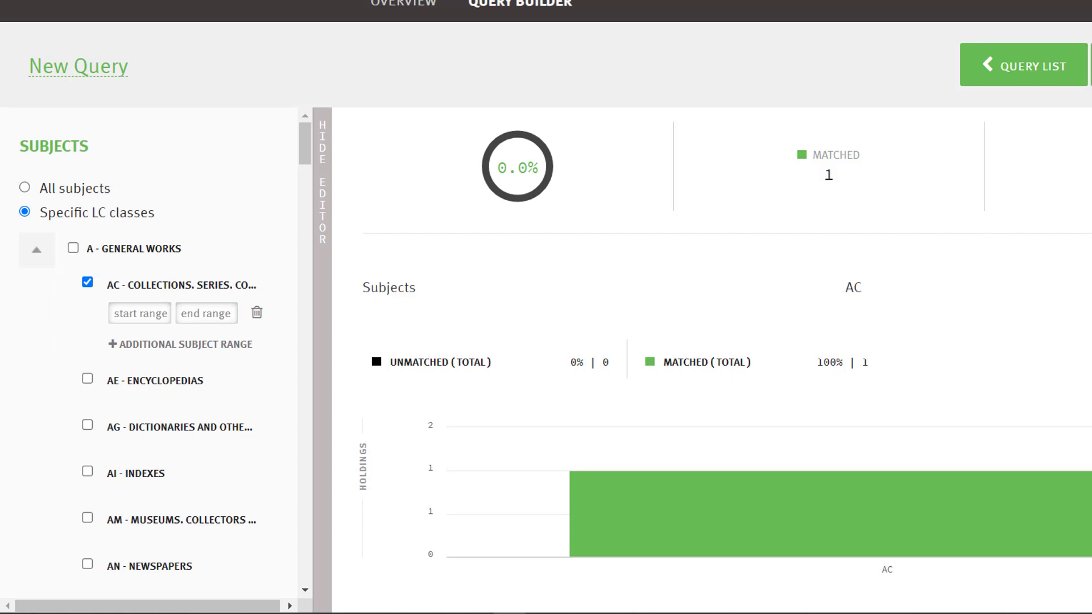
pyautogui.click(25, 187)
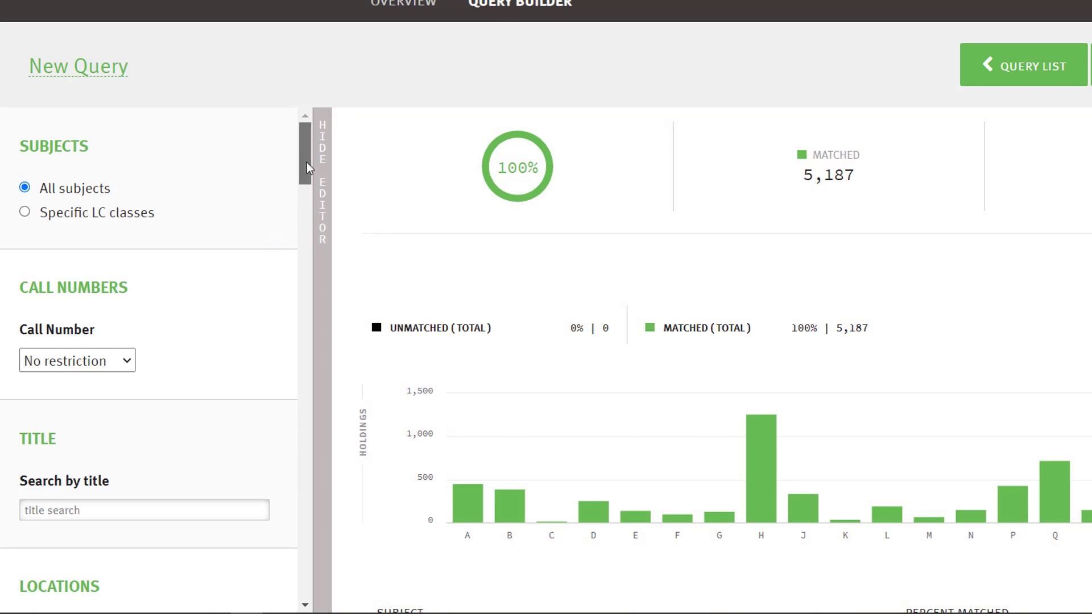
# Try a title search for the quoted phrase "Scientific American"
pyautogui.moveTo(306, 162); pyautogui.dragTo(312, 201)
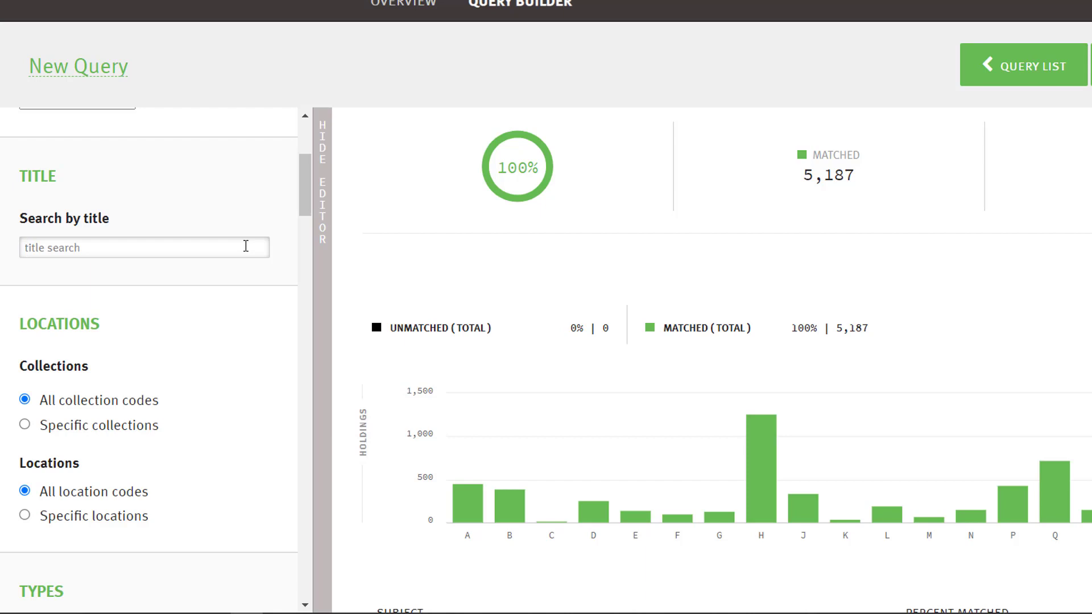
pyautogui.write('"Scientific American"')
pyautogui.press('Return')
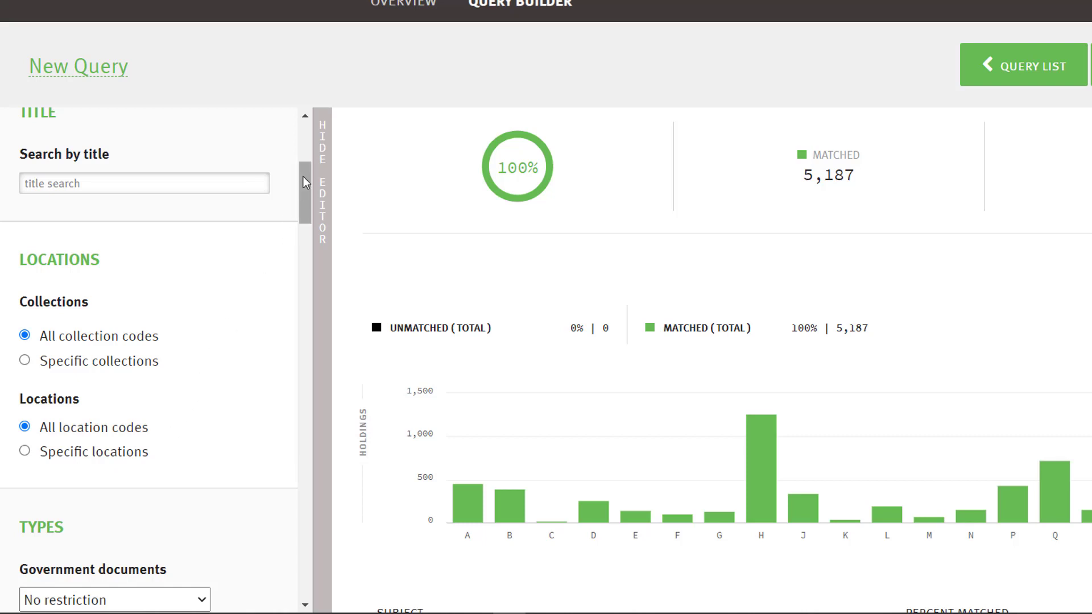
# Check the restriction choices offered for government documents
pyautogui.moveTo(303, 177); pyautogui.dragTo(305, 223)
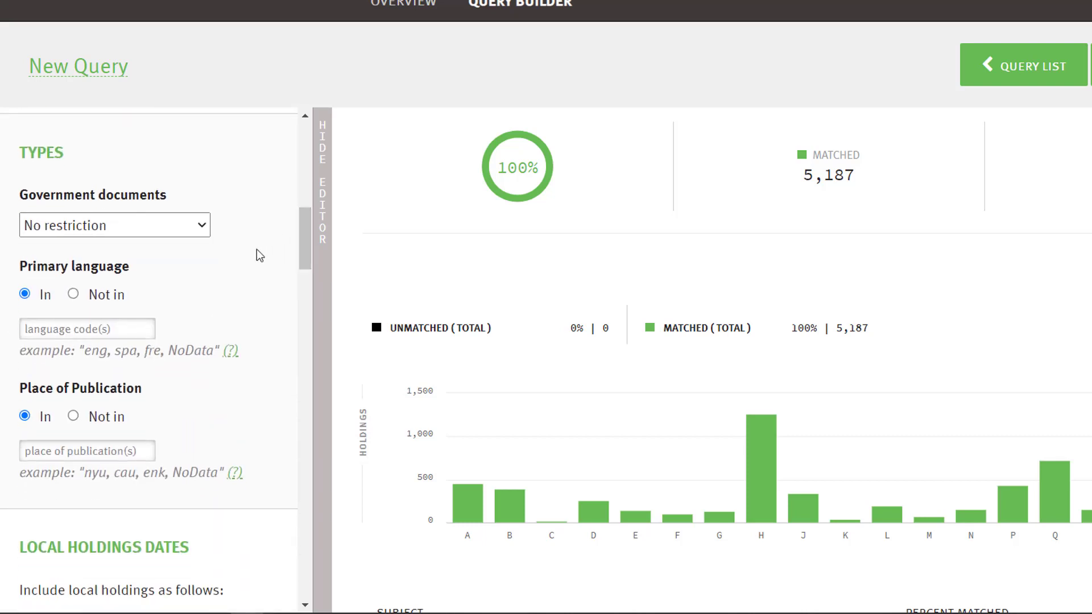
pyautogui.click(197, 229)
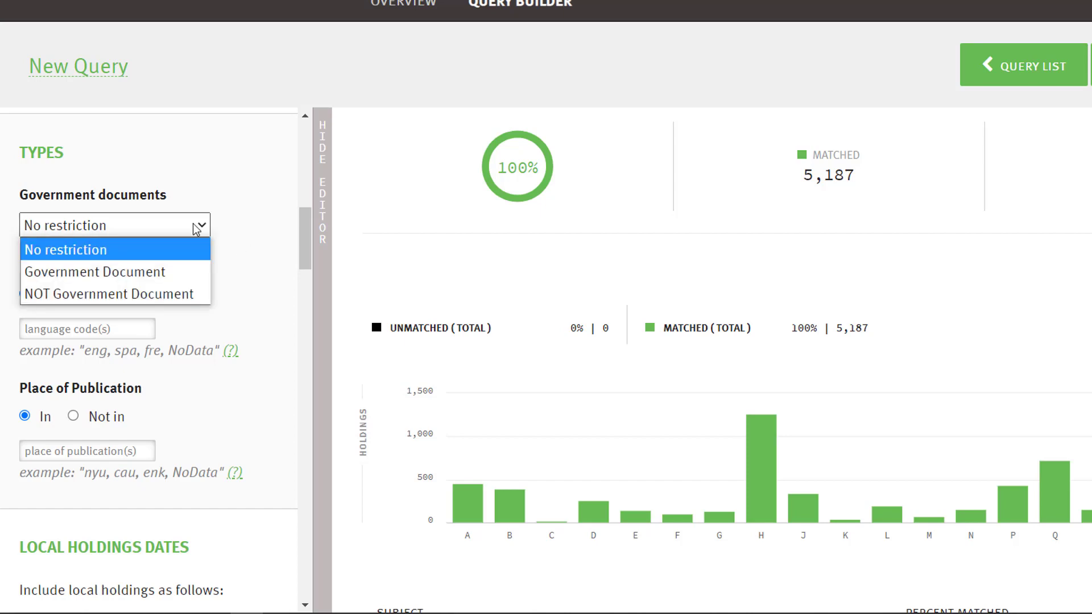
pyautogui.click(244, 218)
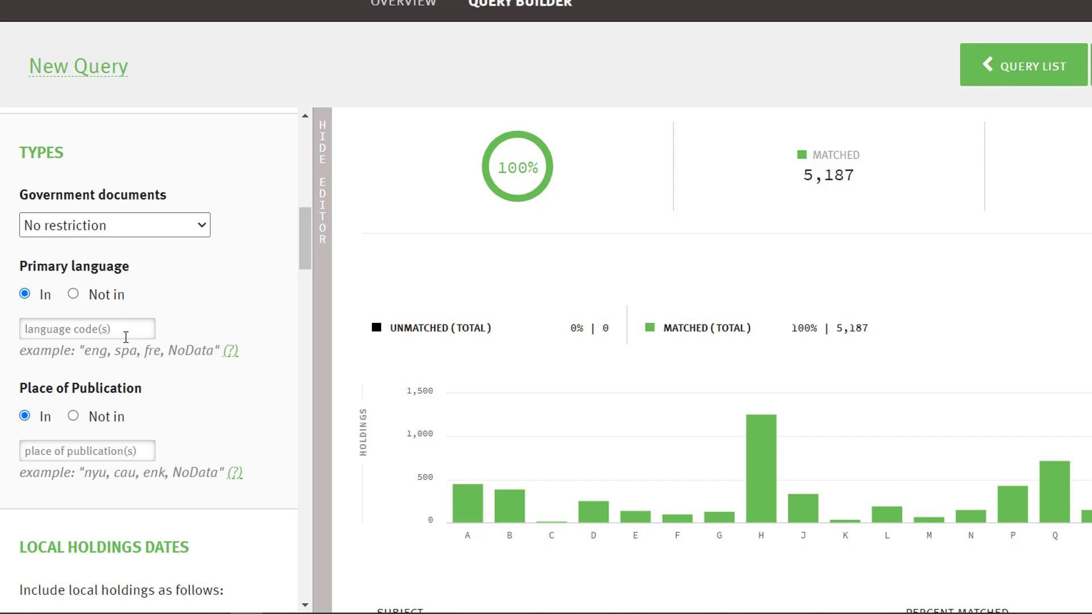
# Restrict the primary language to the codes eng, spa, fre
pyautogui.write('eng, spa, fre')
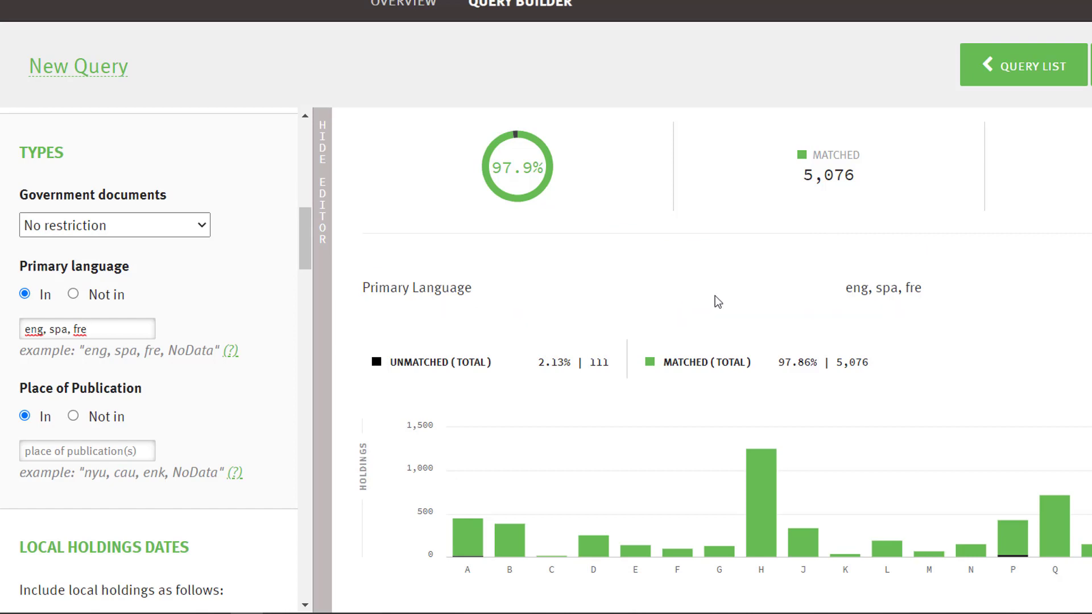
pyautogui.click(184, 401)
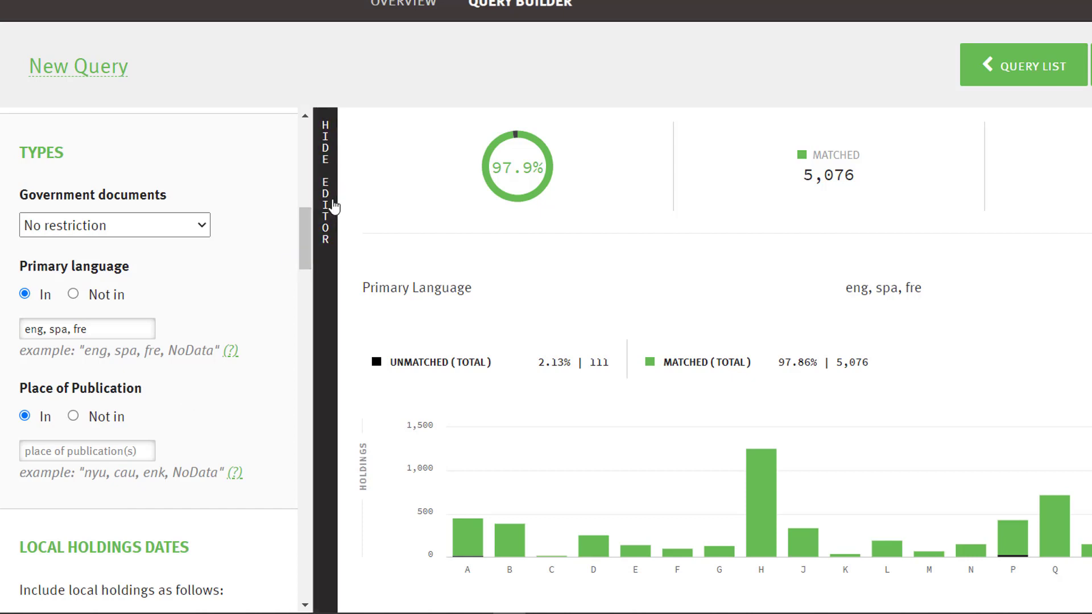
# Restrict the WorldCat publication status to the specific status Discontinued
pyautogui.scroll(-4, 307, 243)
pyautogui.scroll(-3, 307, 243)
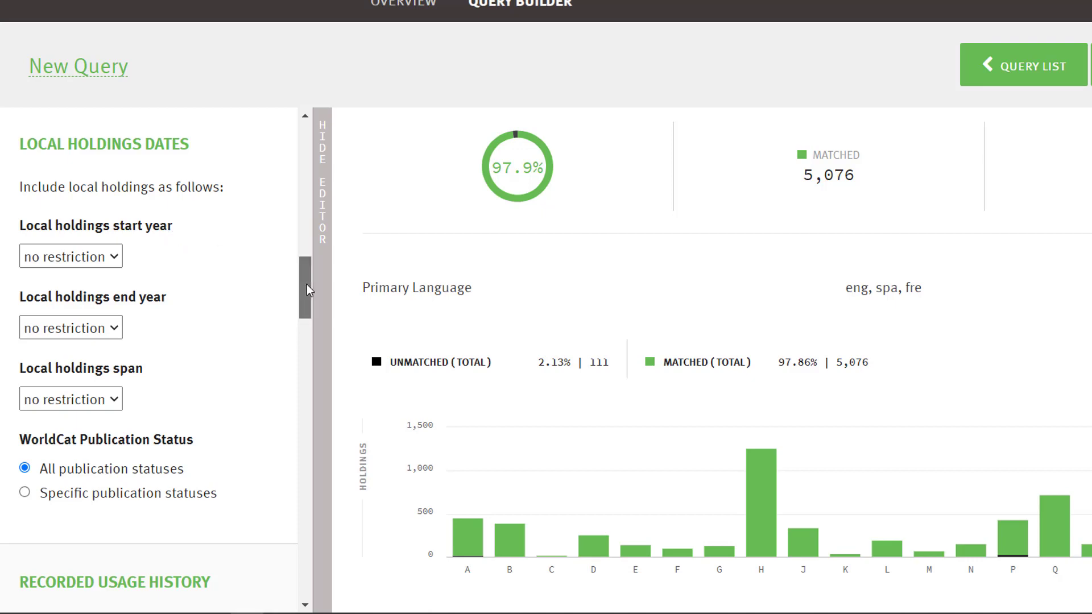
pyautogui.moveTo(306, 284); pyautogui.dragTo(310, 290)
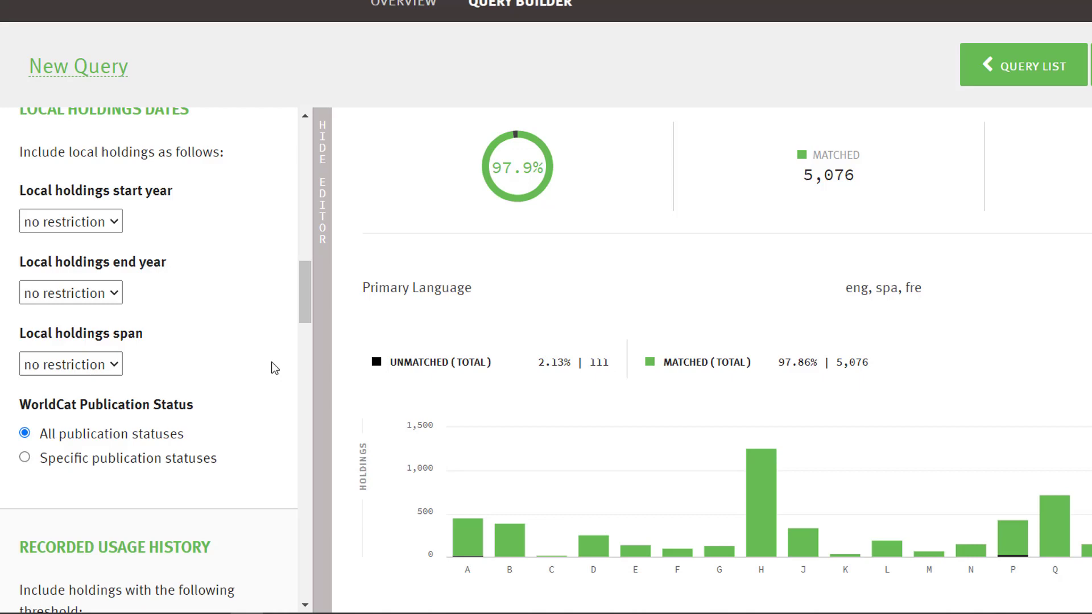
pyautogui.click(24, 459)
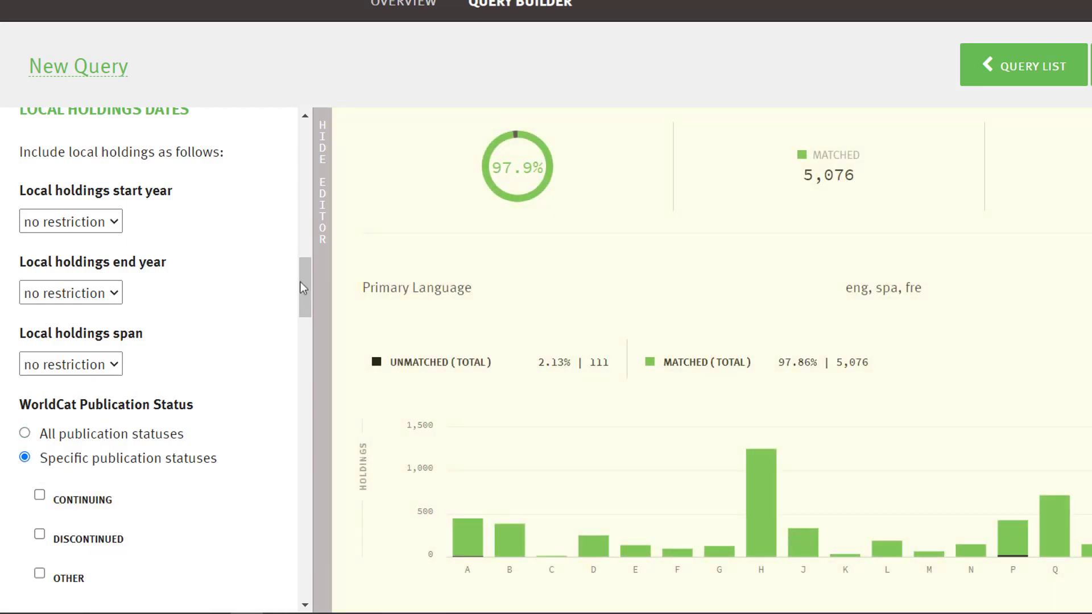
pyautogui.moveTo(301, 280); pyautogui.dragTo(305, 299)
pyautogui.click(41, 396)
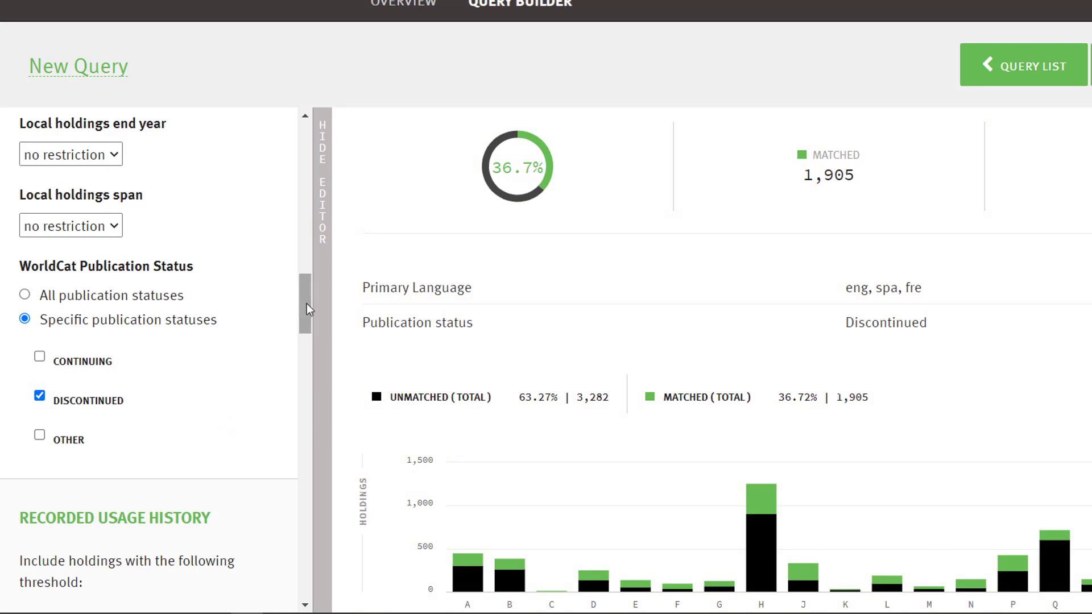
# Check the threshold choices for recorded uses and last charge date in the recorded usage history
pyautogui.moveTo(306, 304); pyautogui.dragTo(295, 347)
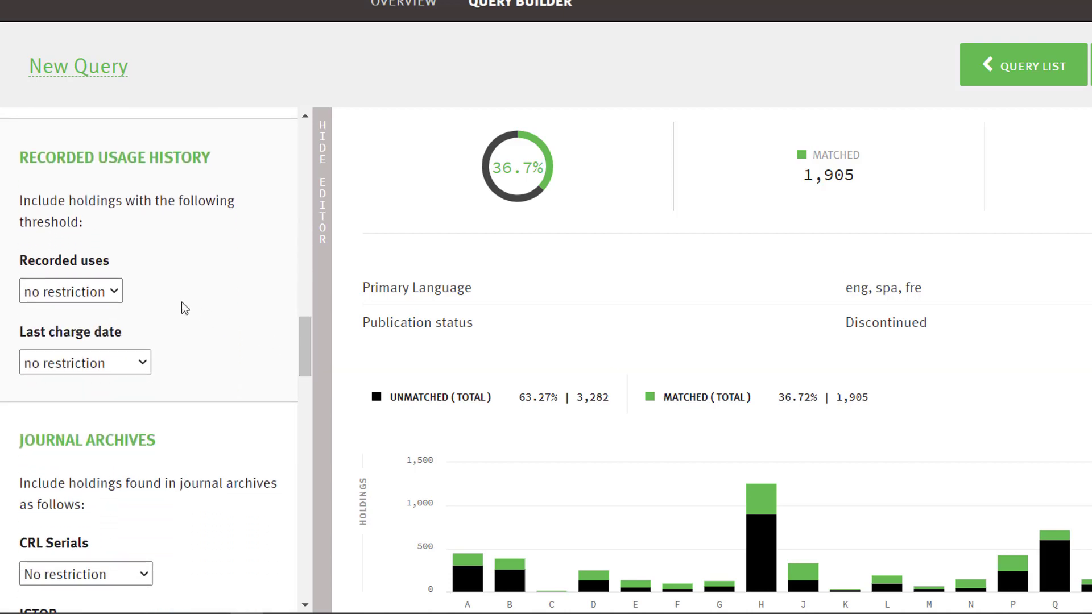
pyautogui.click(115, 293)
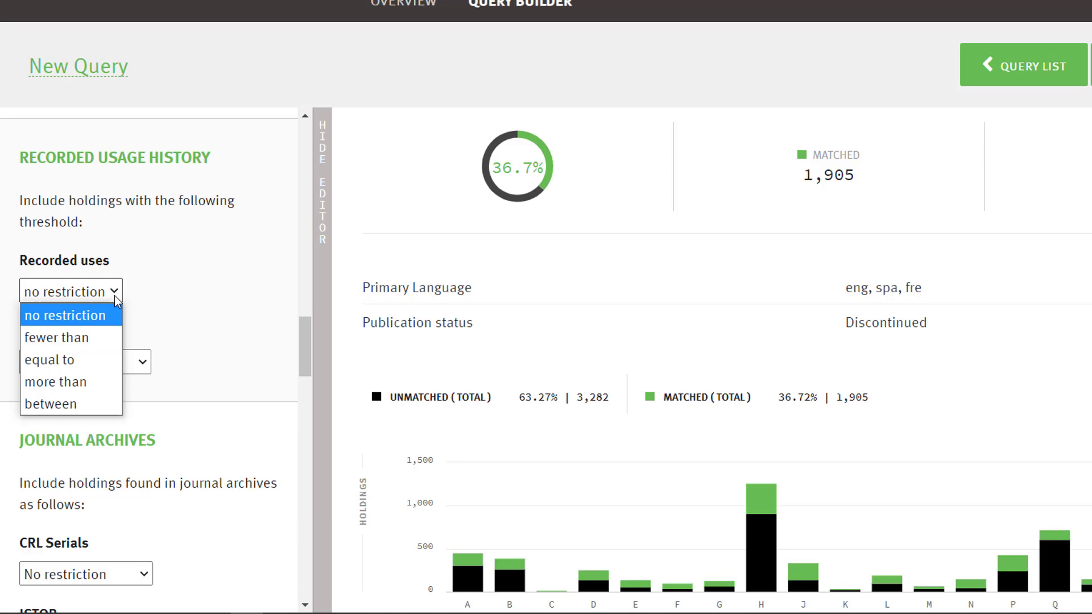
pyautogui.click(142, 285)
pyautogui.click(141, 359)
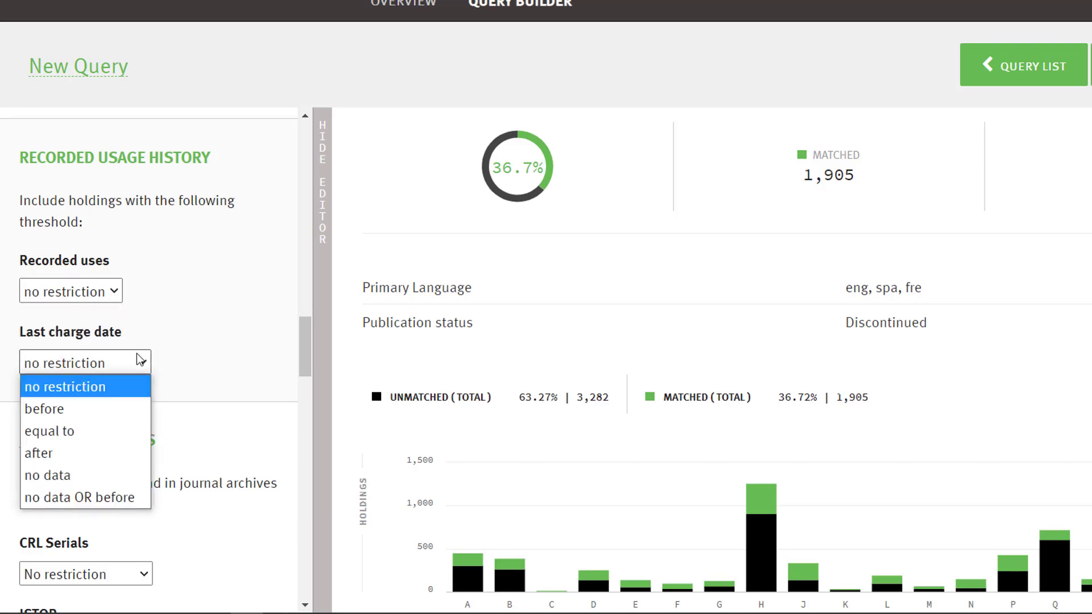
pyautogui.click(140, 359)
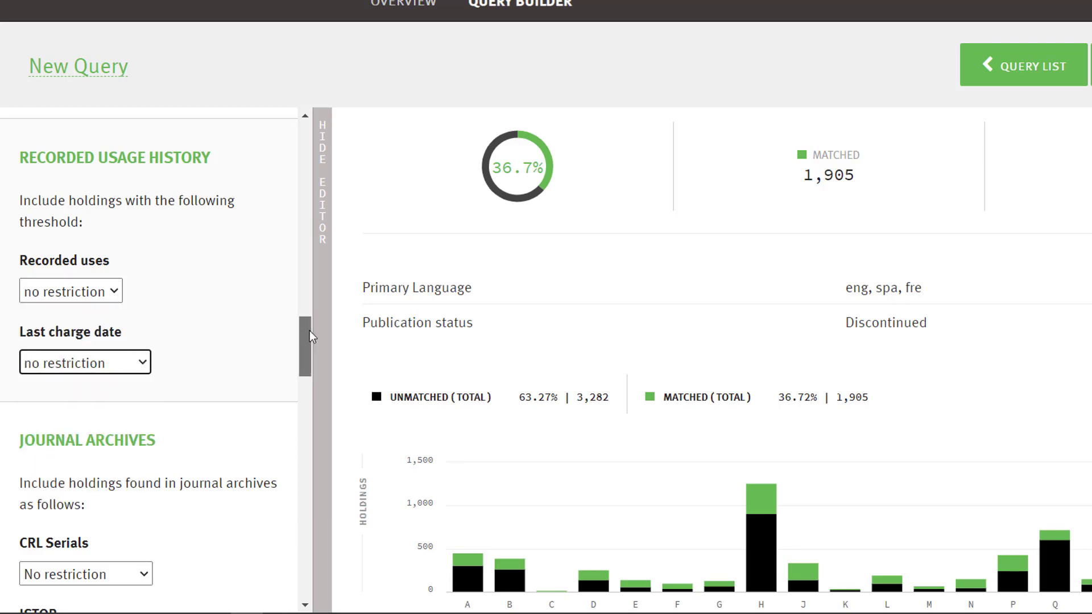
# Look through the match choices for CRL Serials in the journal archives and keep No restriction
pyautogui.moveTo(310, 330); pyautogui.dragTo(310, 370)
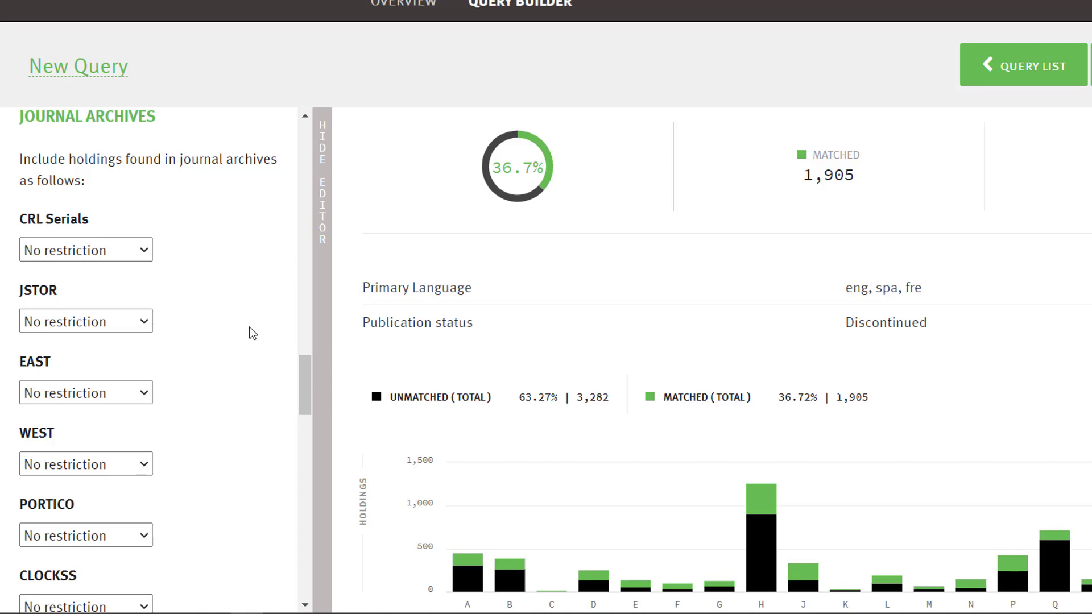
pyautogui.click(143, 256)
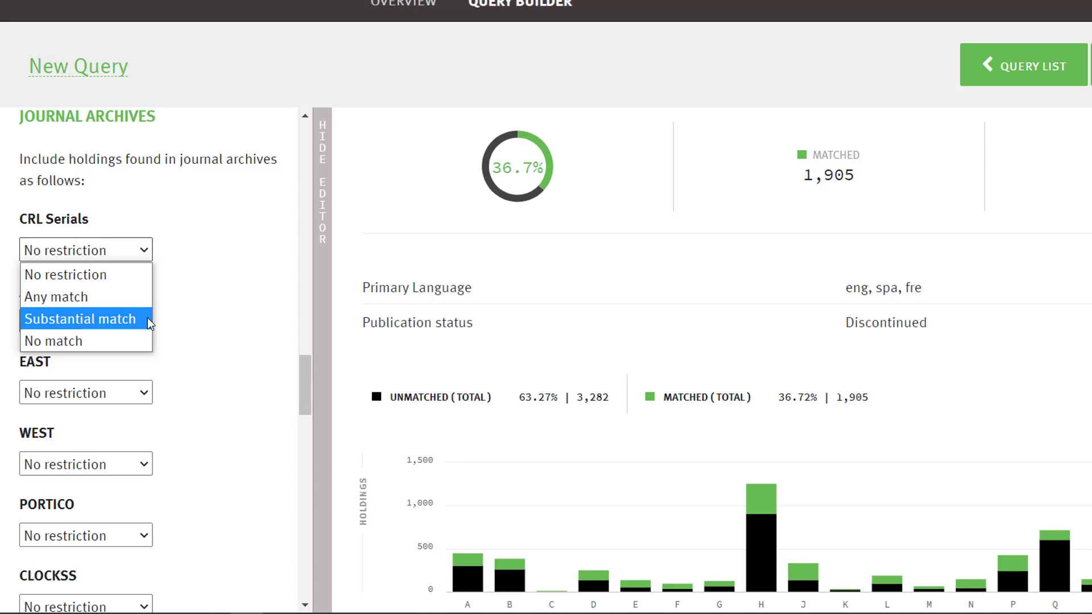
pyautogui.press('Down')
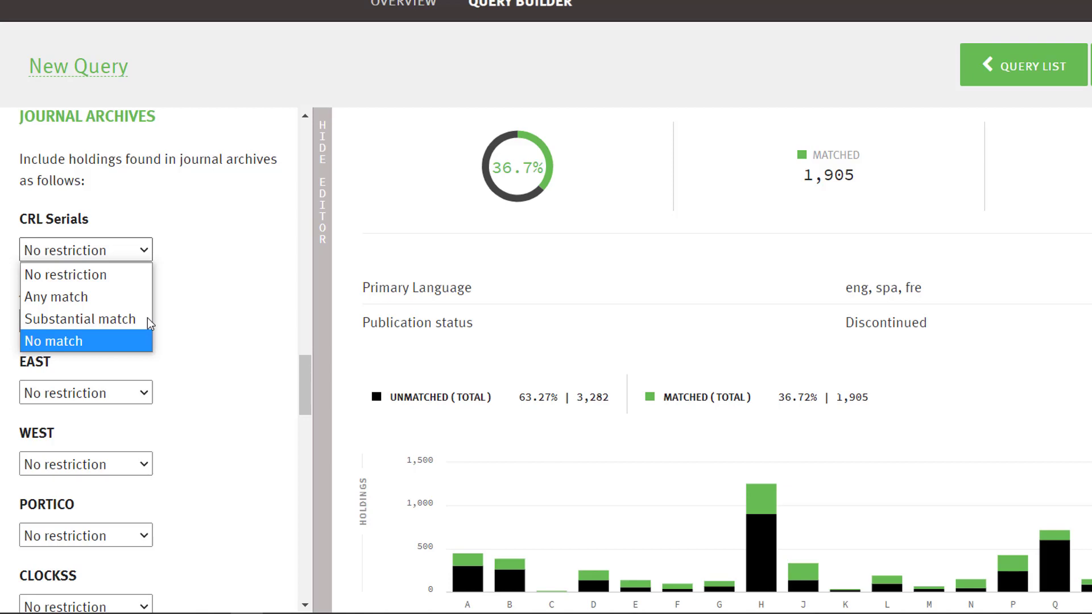
pyautogui.press('Up')
pyautogui.press('Up')
pyautogui.press('Up')
pyautogui.press('Return')
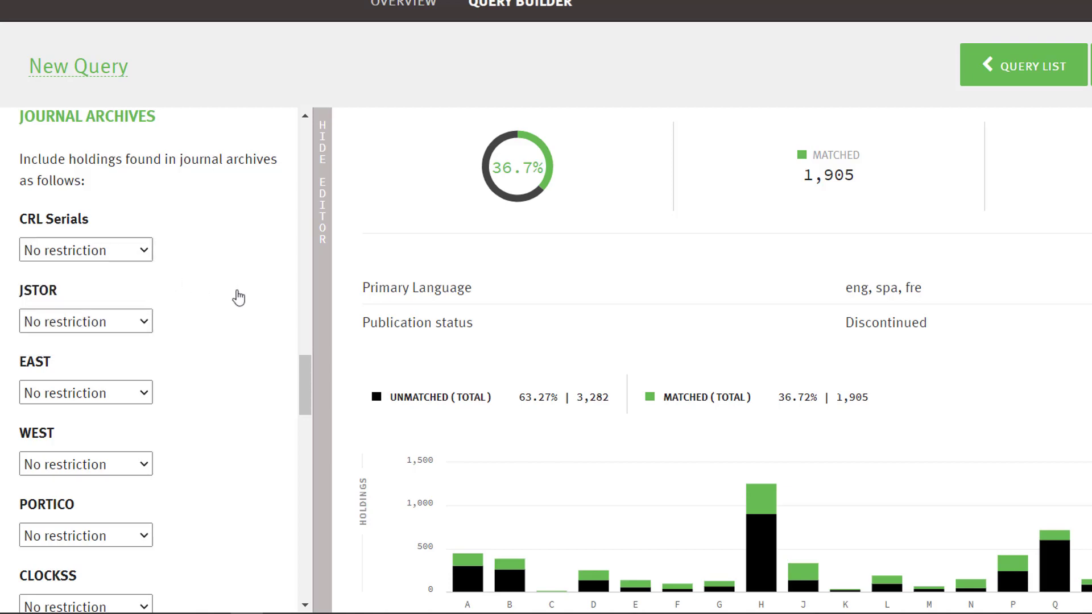
# Examine the WorldCat publication date, WorldCat holdings, HathiTrust and combine-queries criteria, including the HathiTrust choices
pyautogui.moveTo(303, 373); pyautogui.dragTo(306, 446)
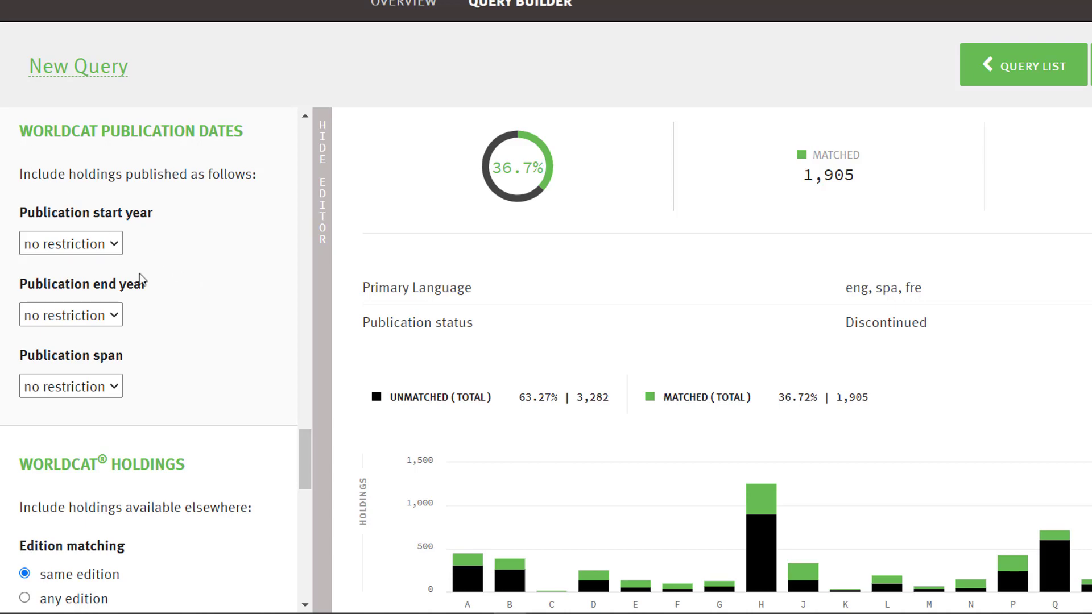
pyautogui.moveTo(309, 442); pyautogui.dragTo(314, 484)
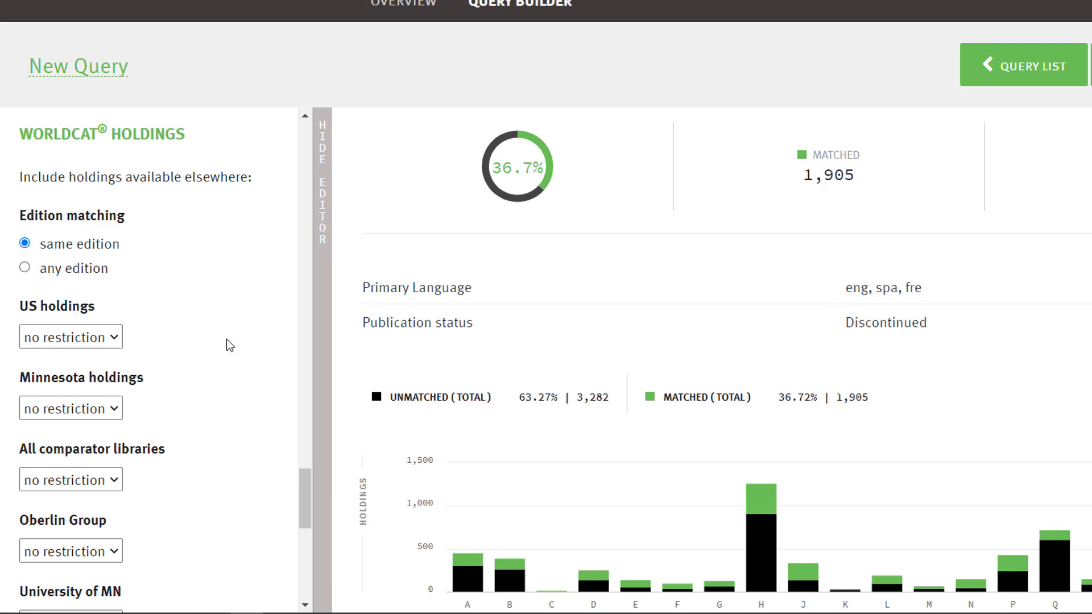
pyautogui.moveTo(303, 493); pyautogui.dragTo(299, 558)
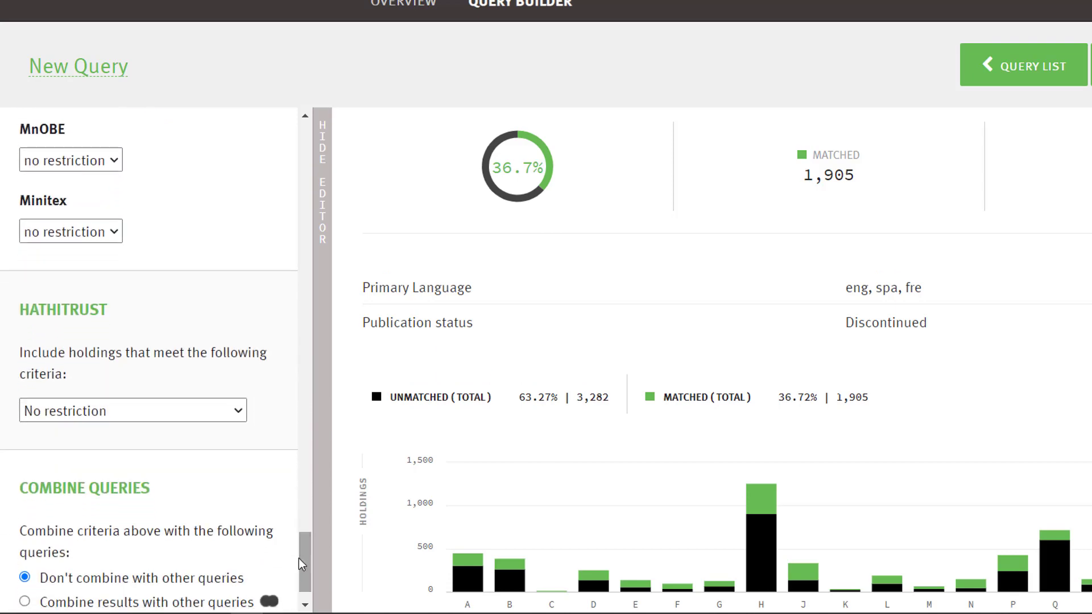
pyautogui.click(237, 417)
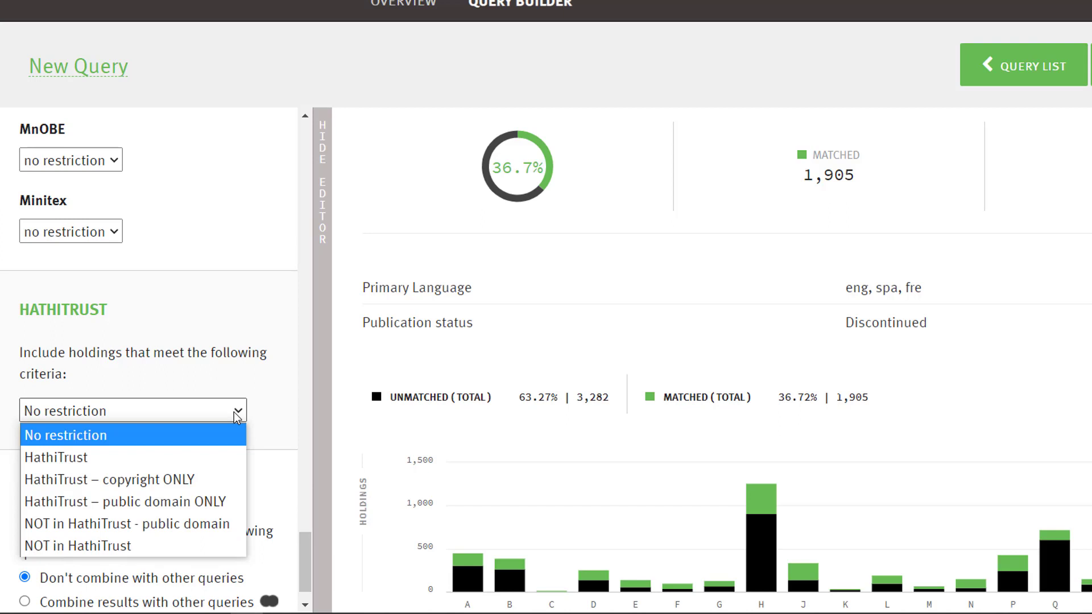
pyautogui.click(237, 417)
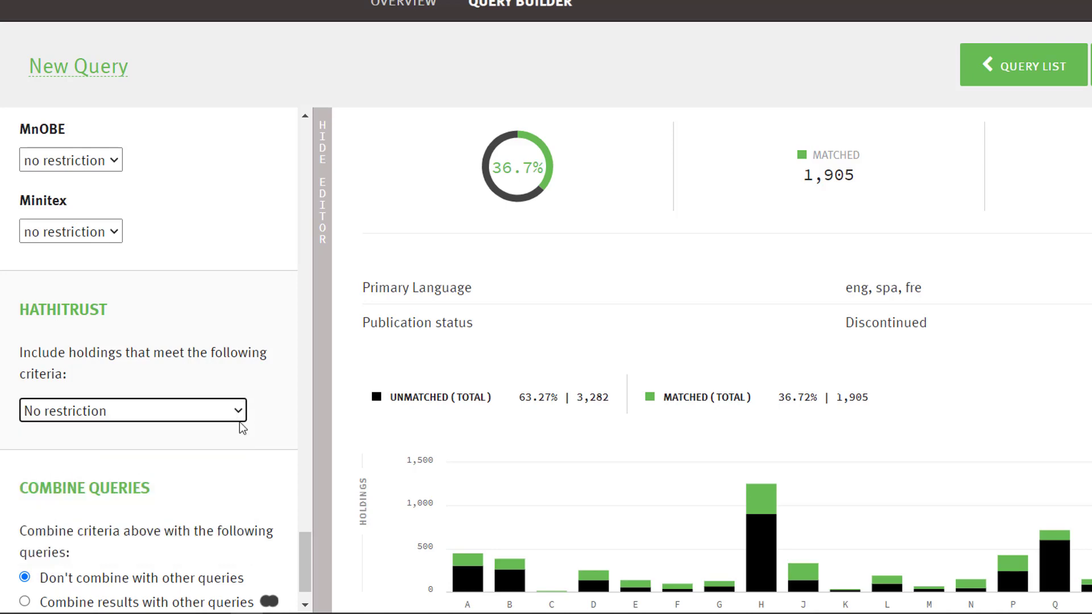
pyautogui.moveTo(305, 544); pyautogui.dragTo(306, 579)
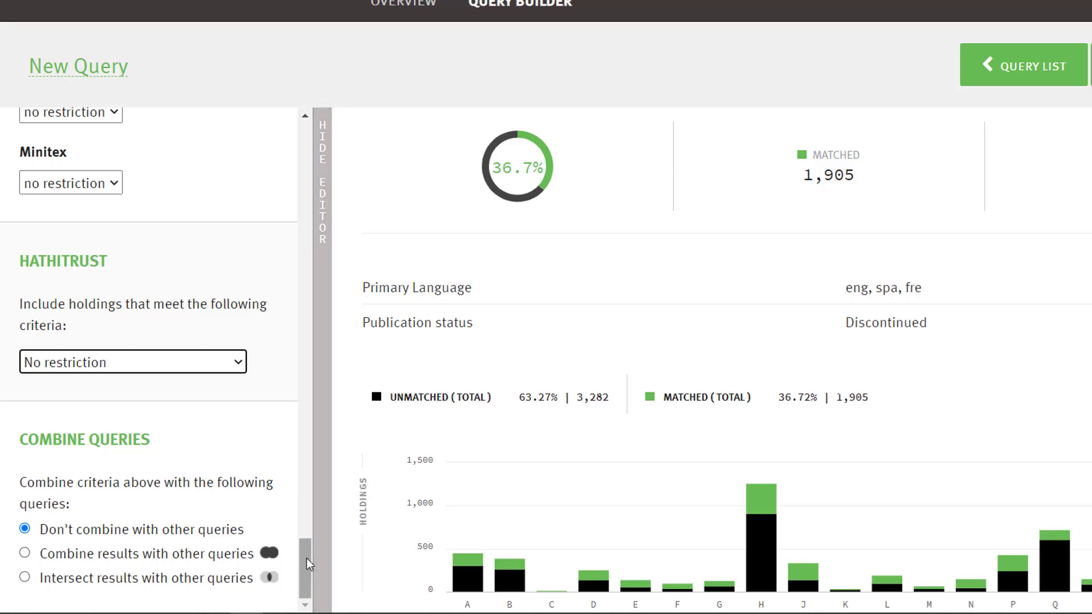
# Rename the new query as "Preservation Scenario" and confirm the name
pyautogui.moveTo(306, 559); pyautogui.dragTo(294, 128)
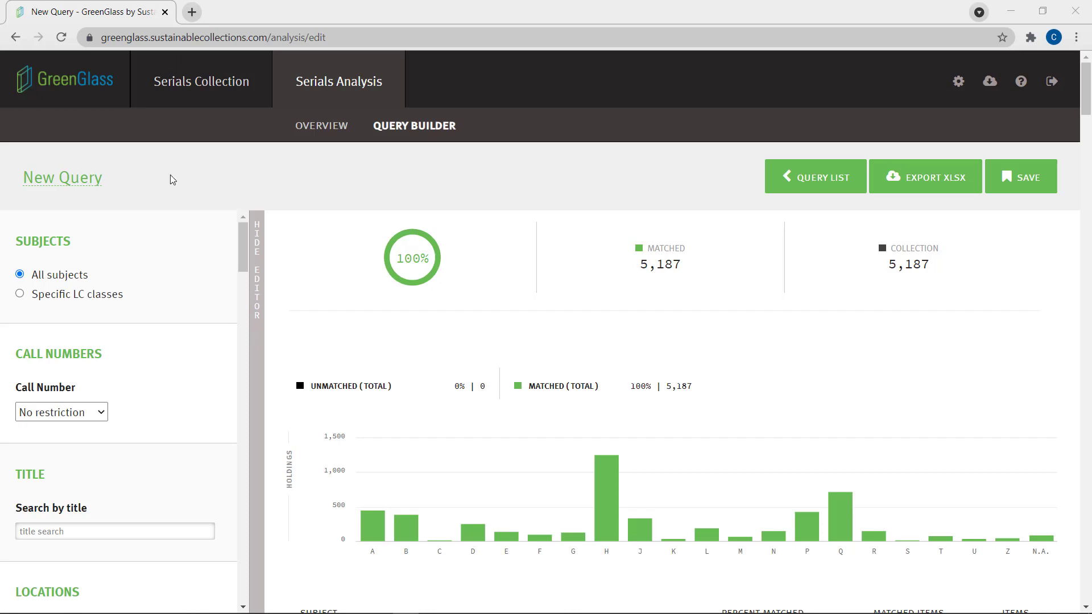
pyautogui.click(97, 178)
pyautogui.press('BackSpace')
pyautogui.press('BackSpace')
pyautogui.press('BackSpace')
pyautogui.press('BackSpace')
pyautogui.press('BackSpace')
pyautogui.press('BackSpace')
pyautogui.press('BackSpace')
pyautogui.press('BackSpace')
pyautogui.press('BackSpace')
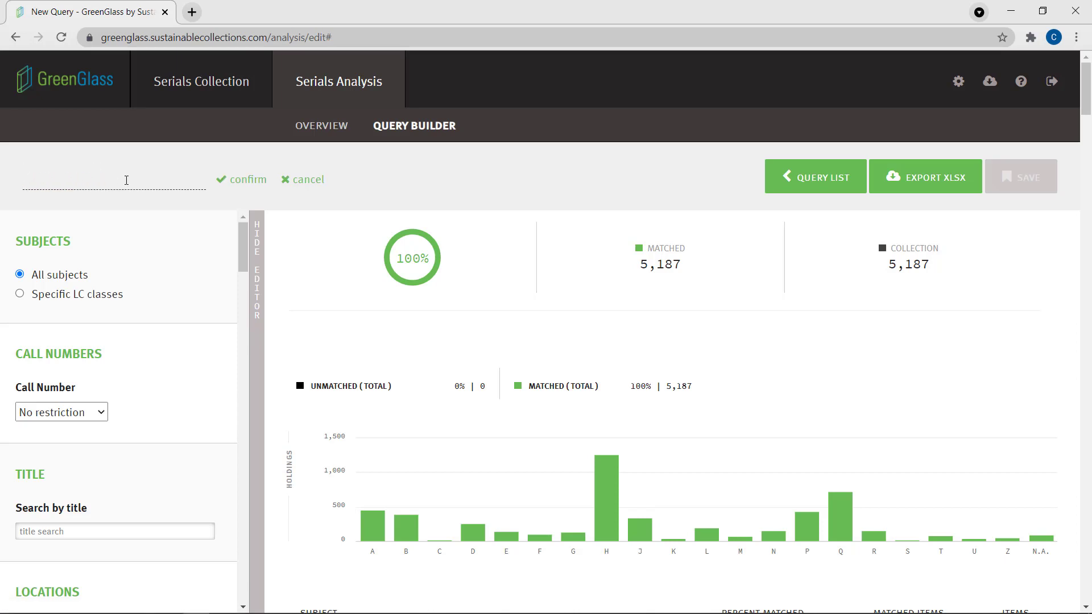
pyautogui.write('Preserv')
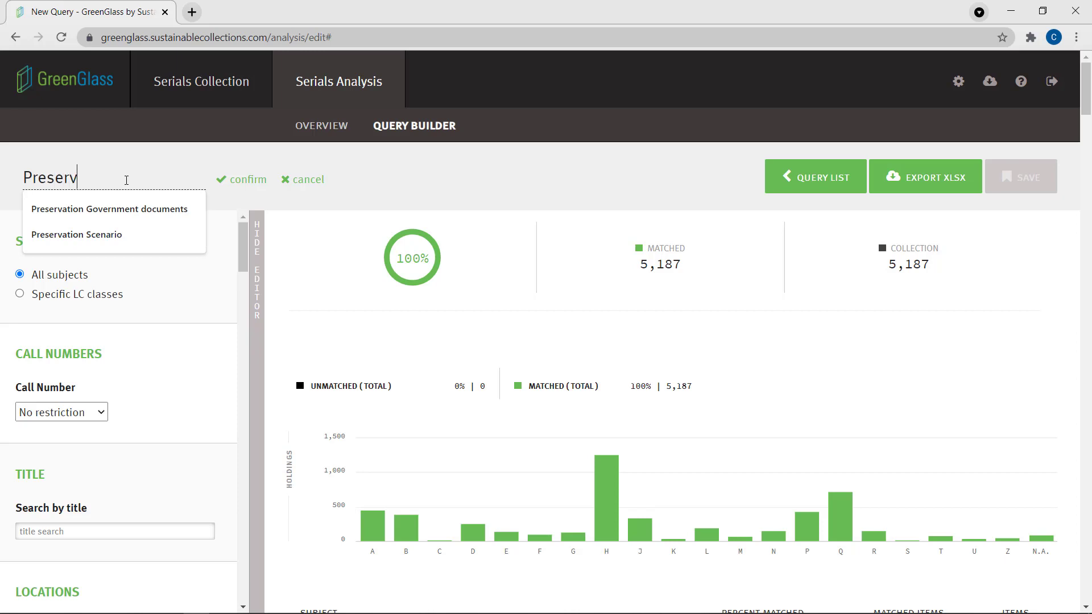
pyautogui.write('ation Sce')
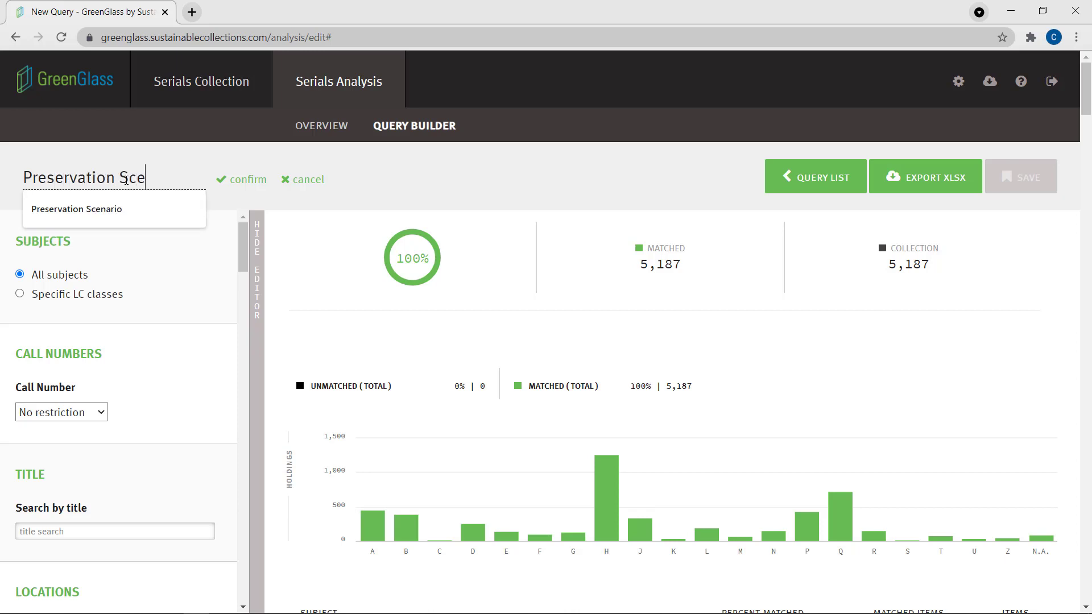
pyautogui.write('nario')
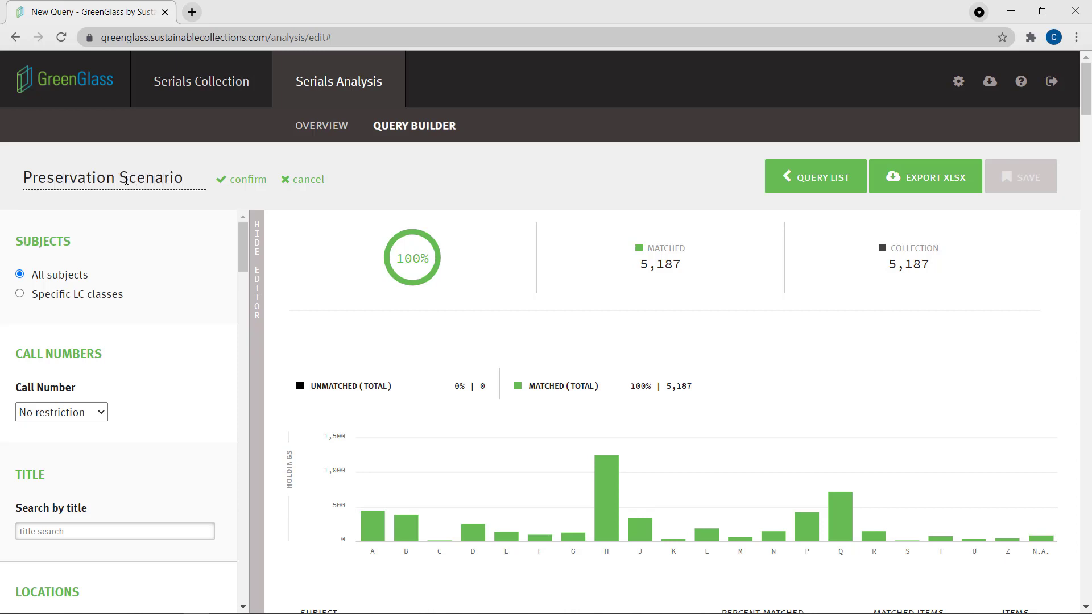
pyautogui.click(244, 180)
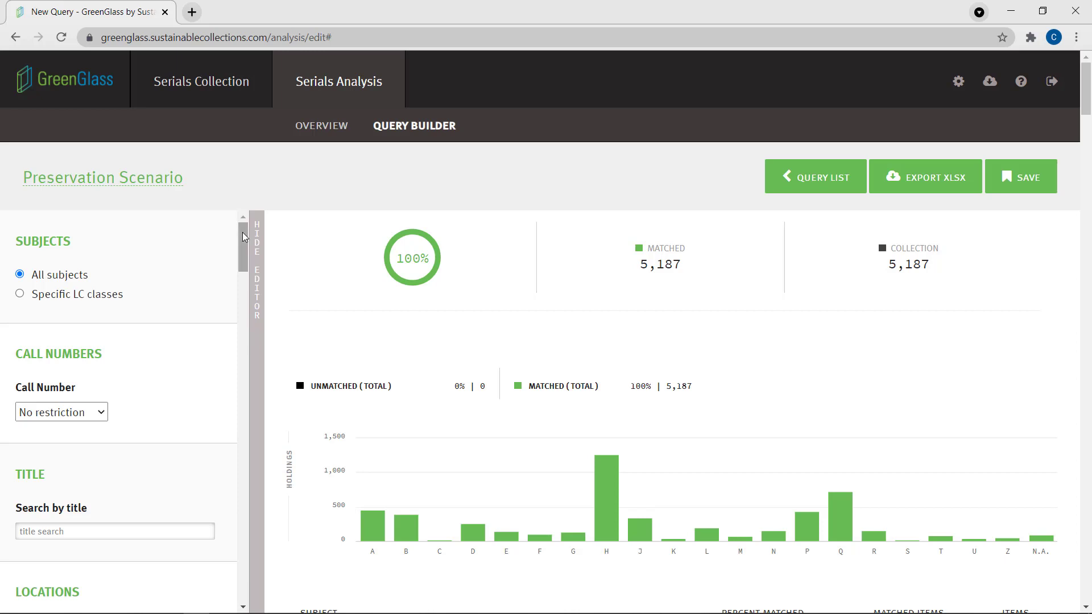
# Set the journal archives criteria for EAST, WEST and HathiTrust to No match
pyautogui.moveTo(244, 236); pyautogui.dragTo(246, 314)
pyautogui.moveTo(244, 327); pyautogui.dragTo(240, 411)
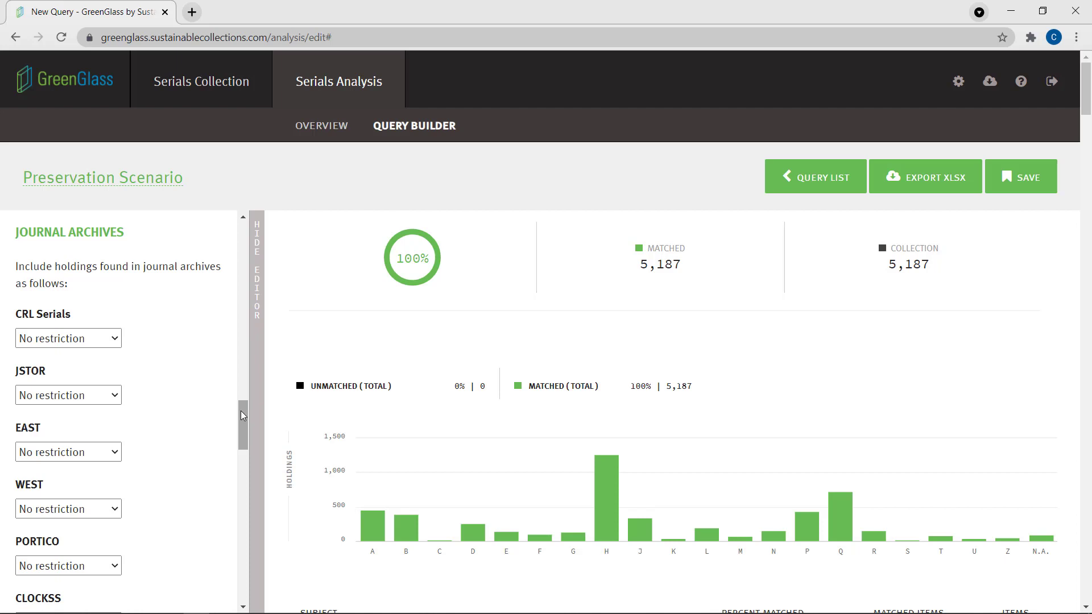
pyautogui.click(63, 453)
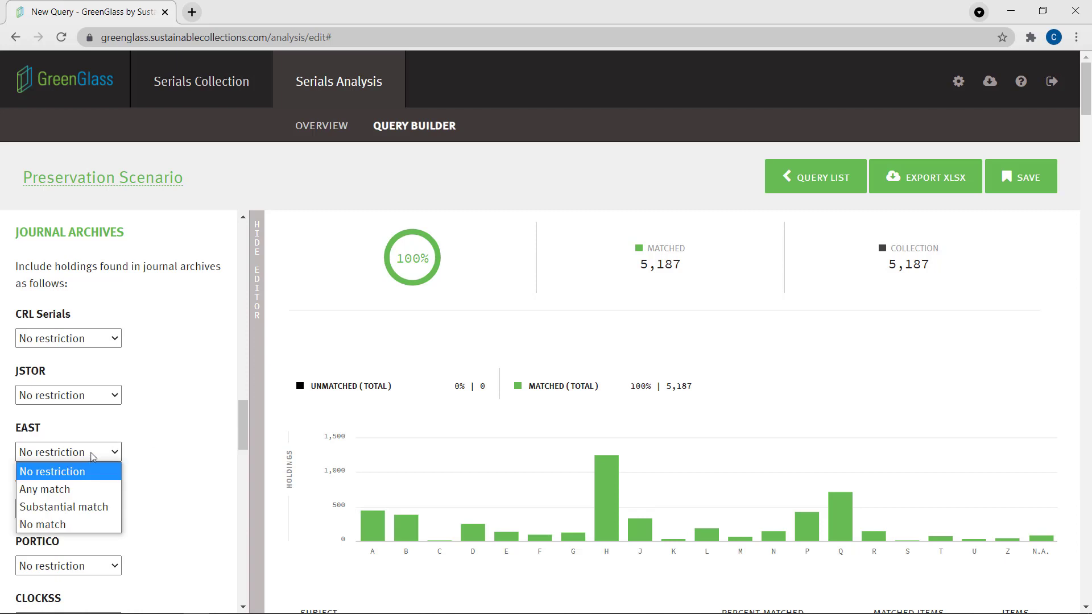
pyautogui.click(75, 524)
pyautogui.click(72, 509)
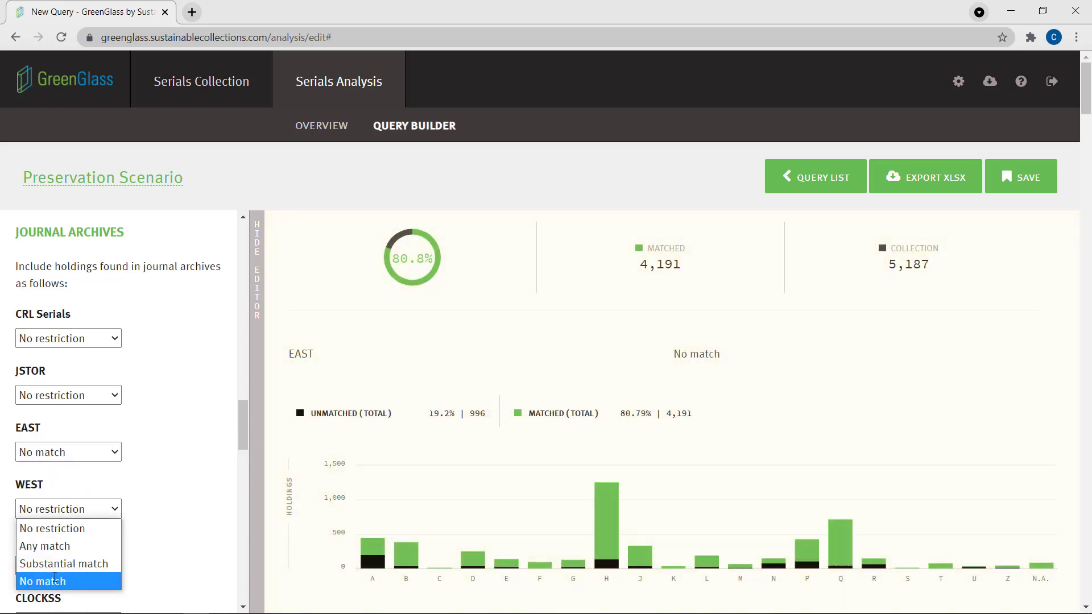
pyautogui.click(55, 581)
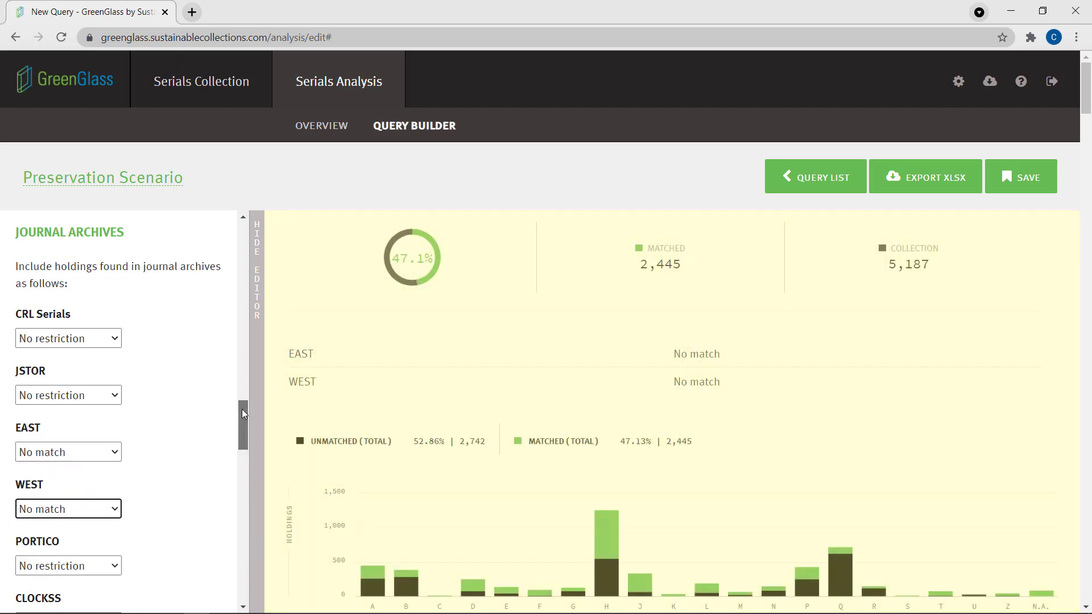
pyautogui.moveTo(241, 408); pyautogui.dragTo(242, 427)
pyautogui.click(85, 521)
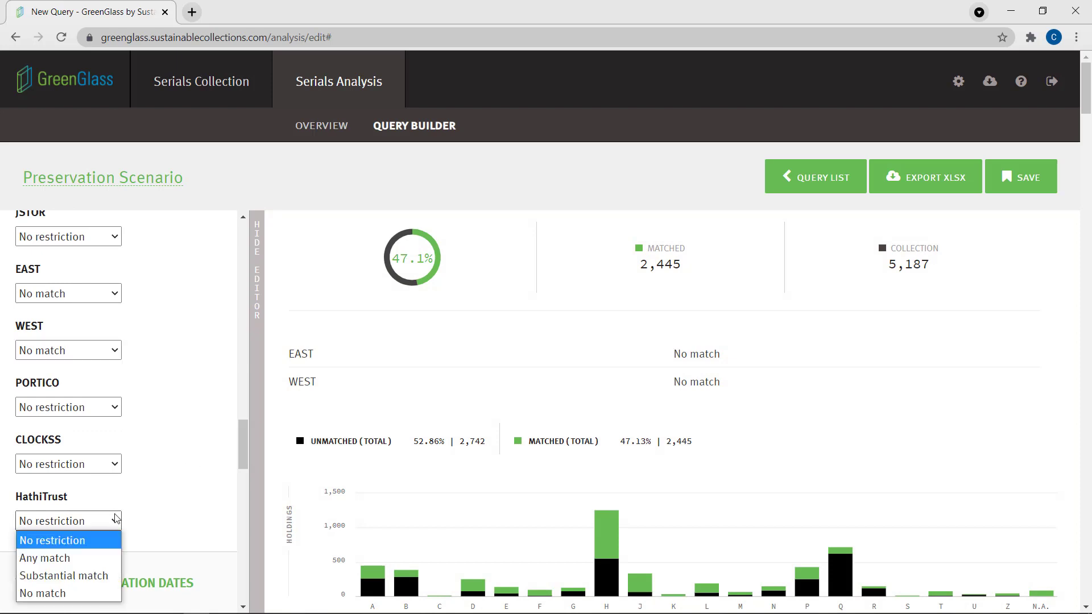
pyautogui.click(84, 594)
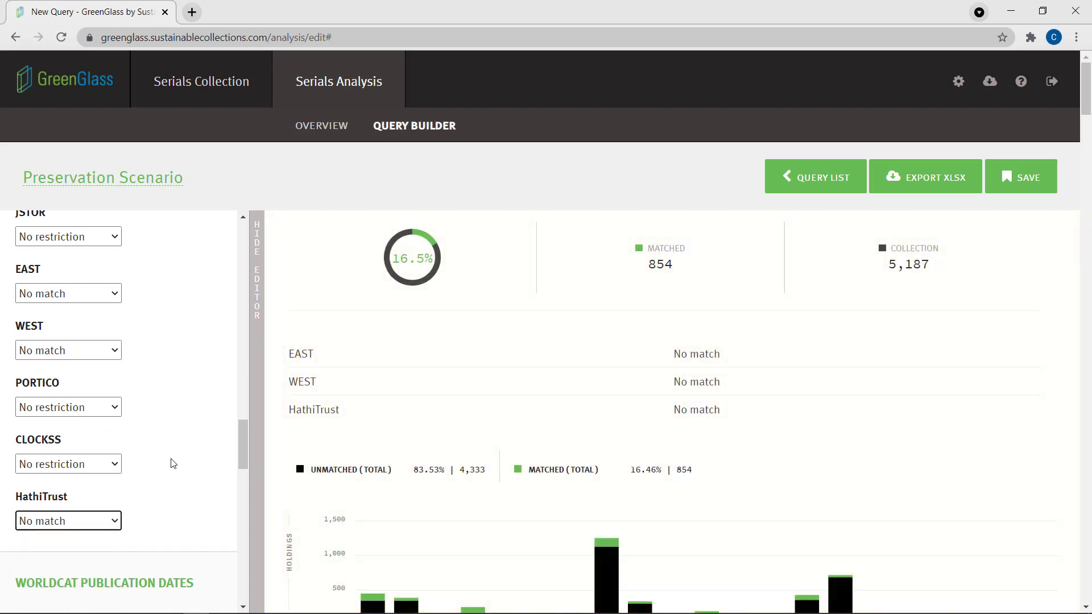
# Match WorldCat holdings on any edition and restrict US holdings to fewer than 10
pyautogui.click(240, 432)
pyautogui.moveTo(241, 431); pyautogui.dragTo(240, 505)
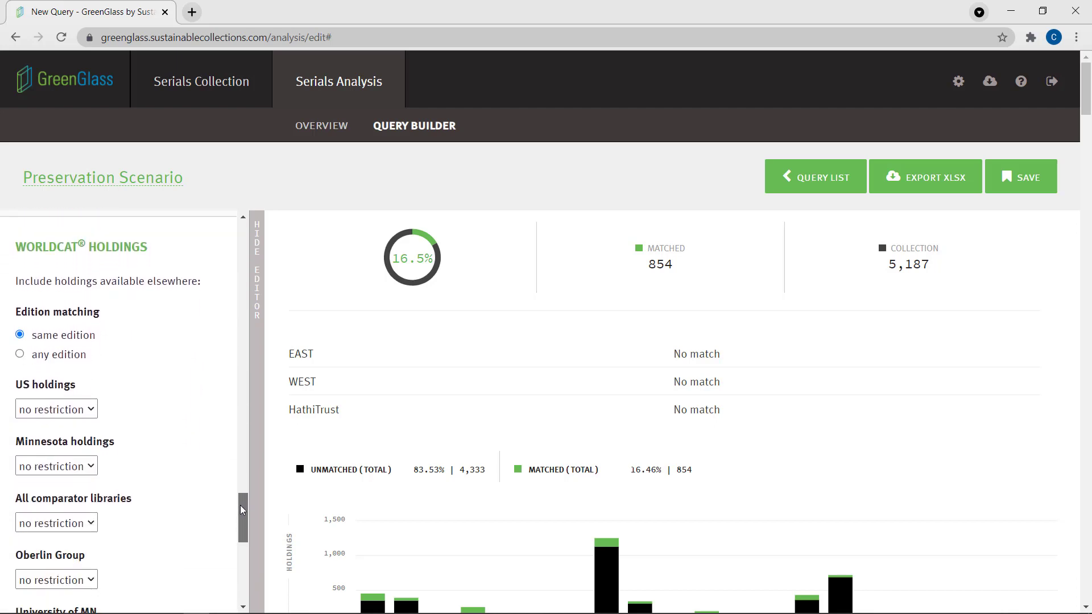
pyautogui.click(20, 355)
pyautogui.click(85, 410)
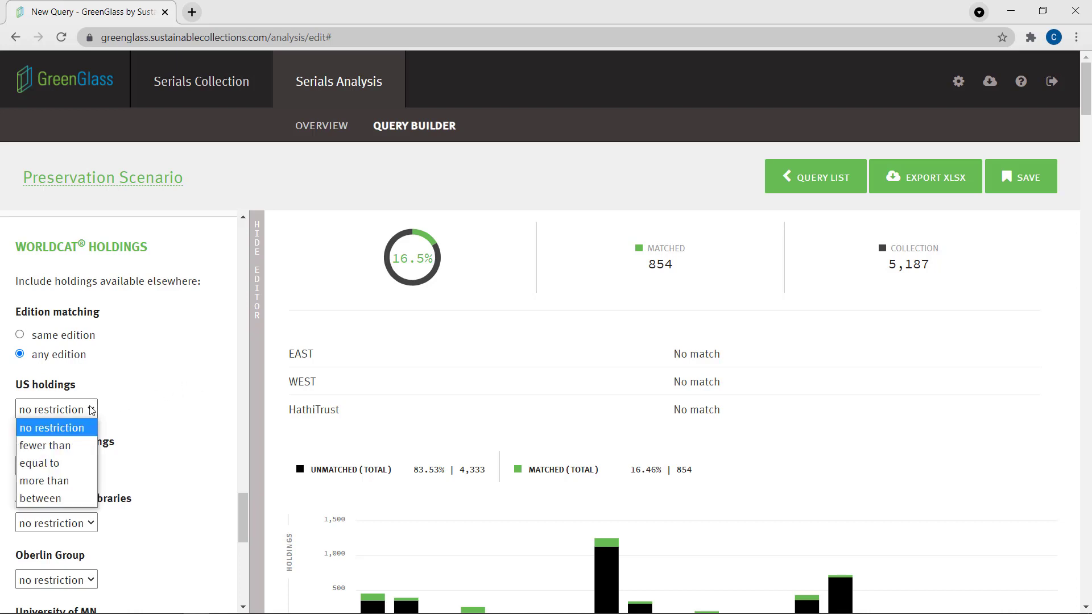
pyautogui.click(81, 447)
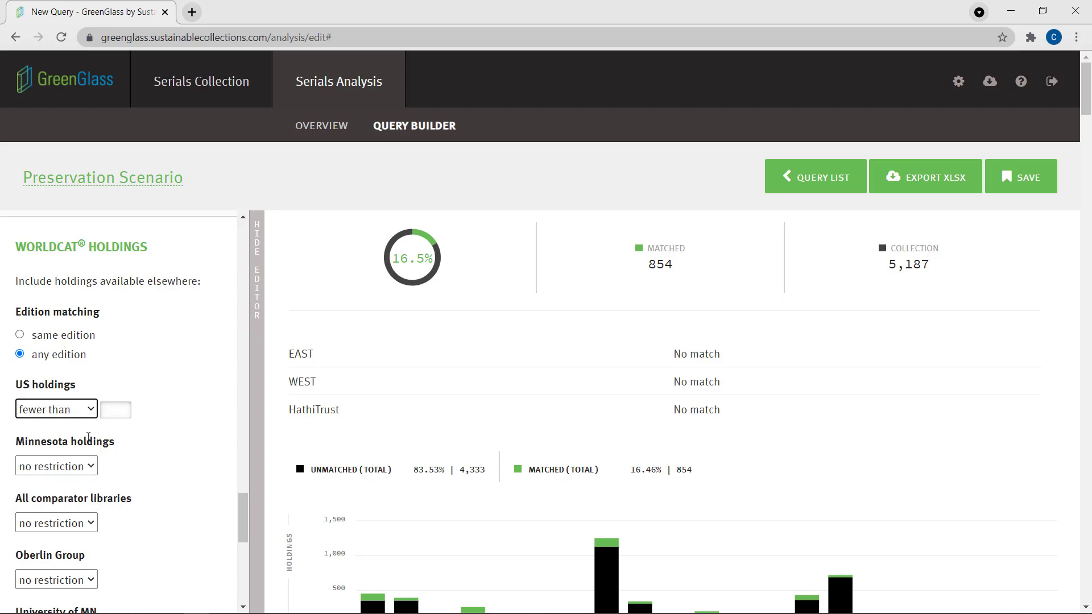
pyautogui.click(107, 413)
pyautogui.write('10')
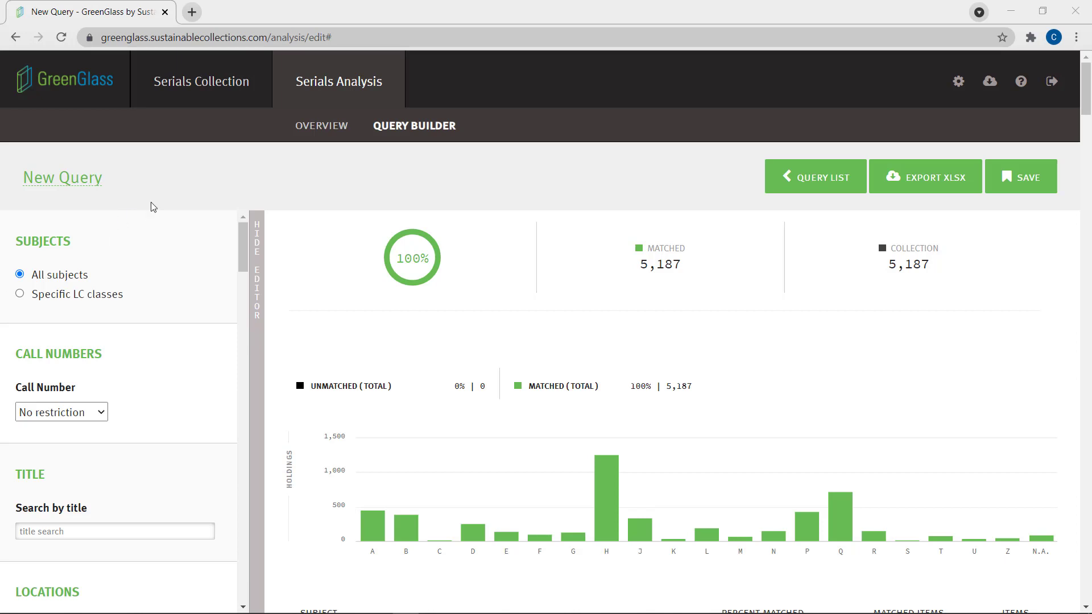
# Rename the new, unrestricted query as "Withdrawal Scenario" and confirm the name
pyautogui.click(87, 186)
pyautogui.hotkey('shift', 'Left')
pyautogui.hotkey('shift', 'Left')
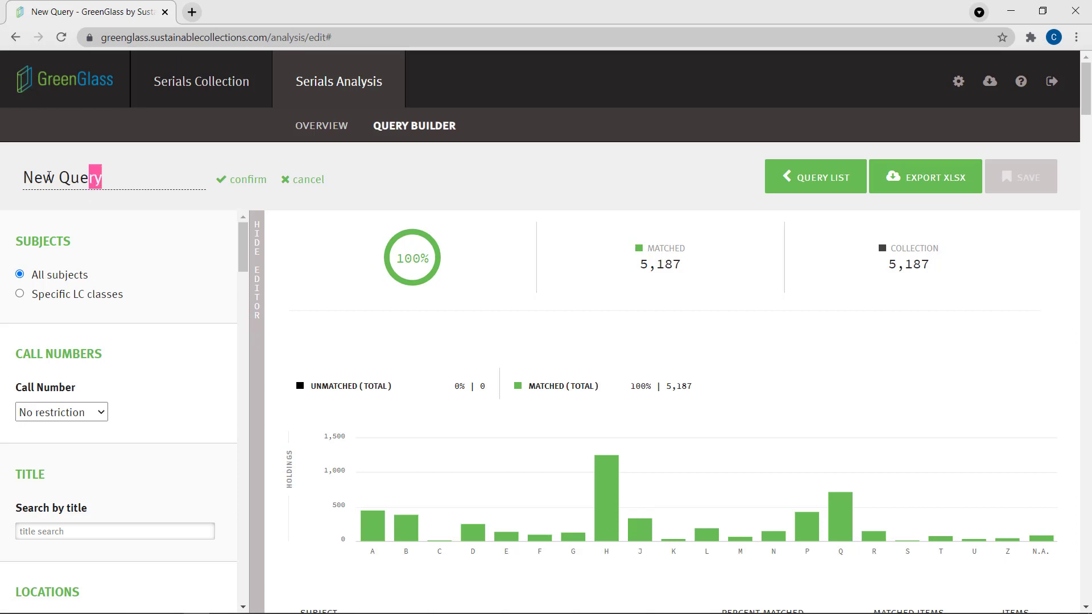
pyautogui.hotkey('shift', 'Home')
pyautogui.press('BackSpace')
pyautogui.write('W')
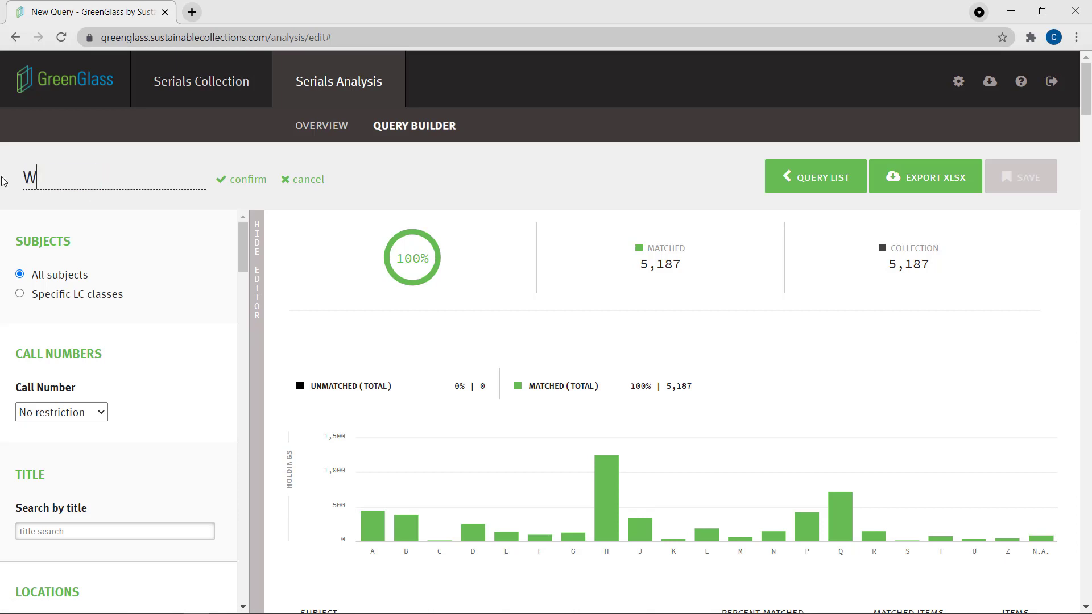
pyautogui.write('ithdrawal Sce')
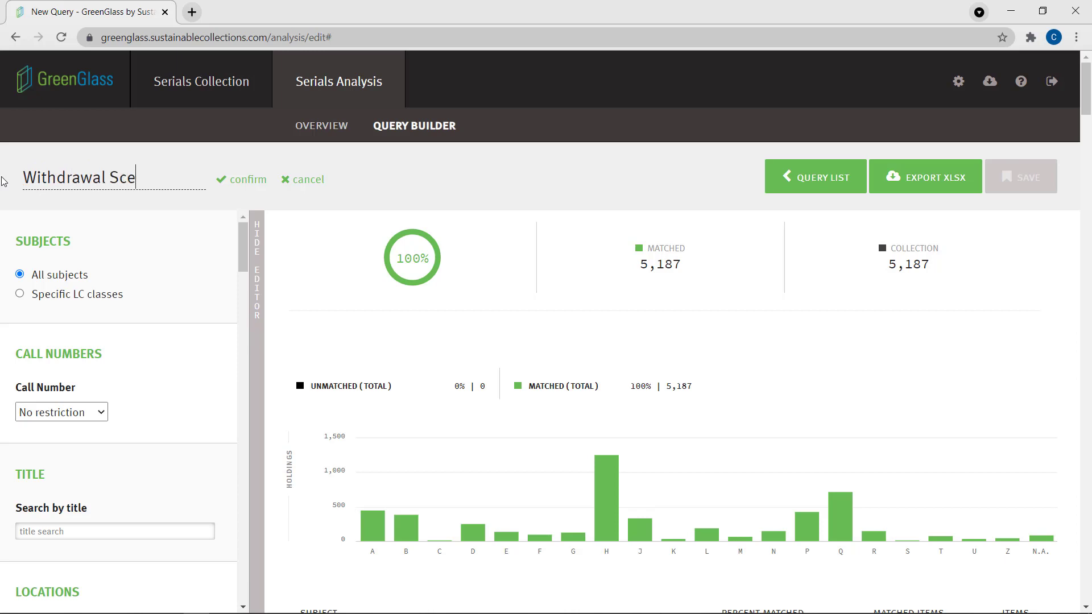
pyautogui.write('nario')
pyautogui.click(243, 184)
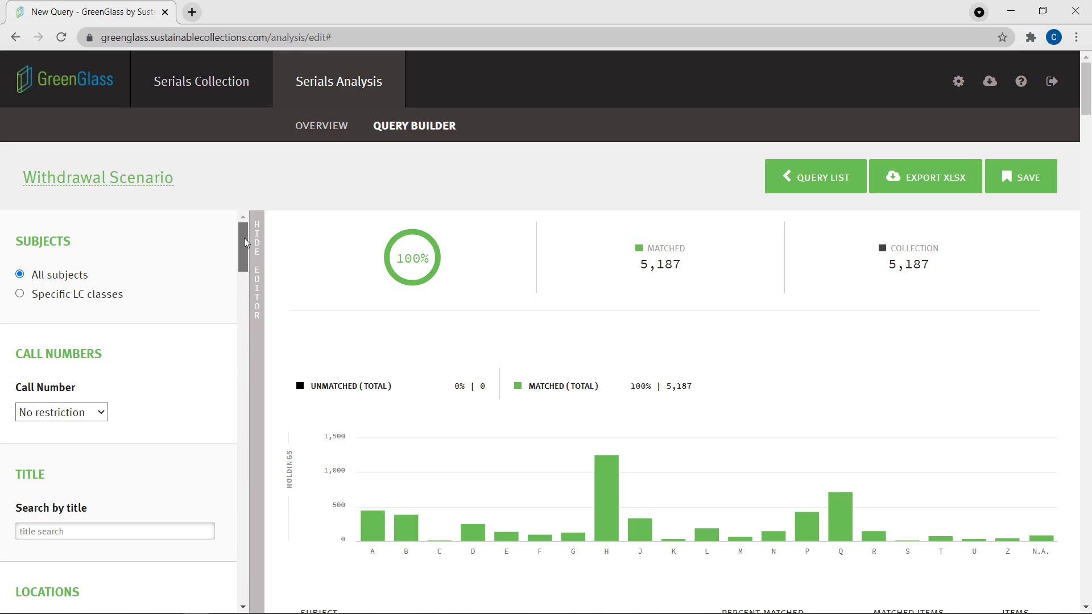
# Restrict the local holdings end year to before 2011
pyautogui.moveTo(244, 237); pyautogui.dragTo(221, 351)
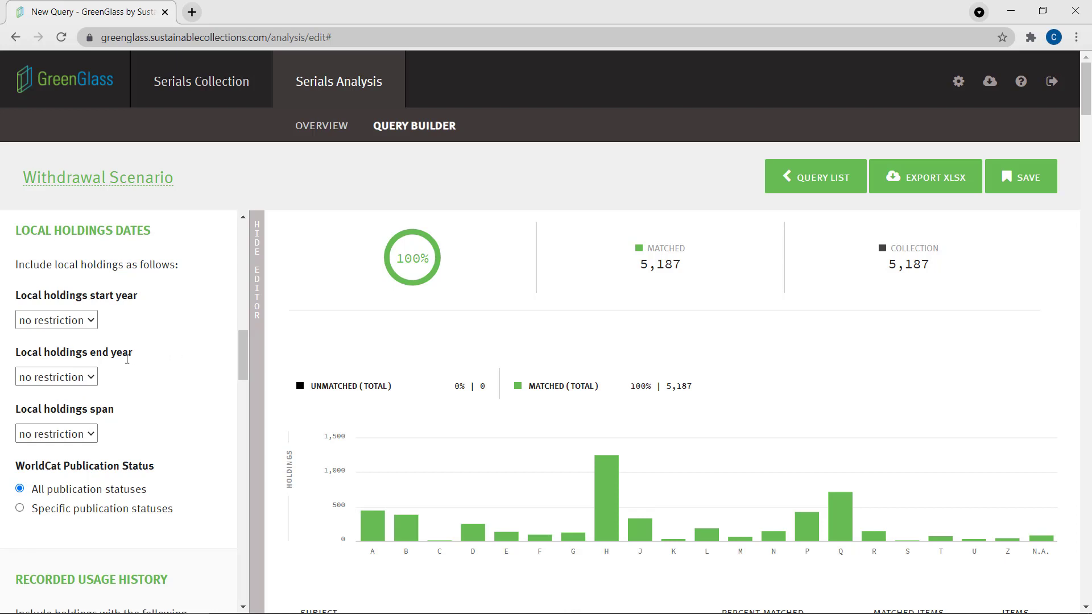
pyautogui.click(80, 377)
pyautogui.click(69, 413)
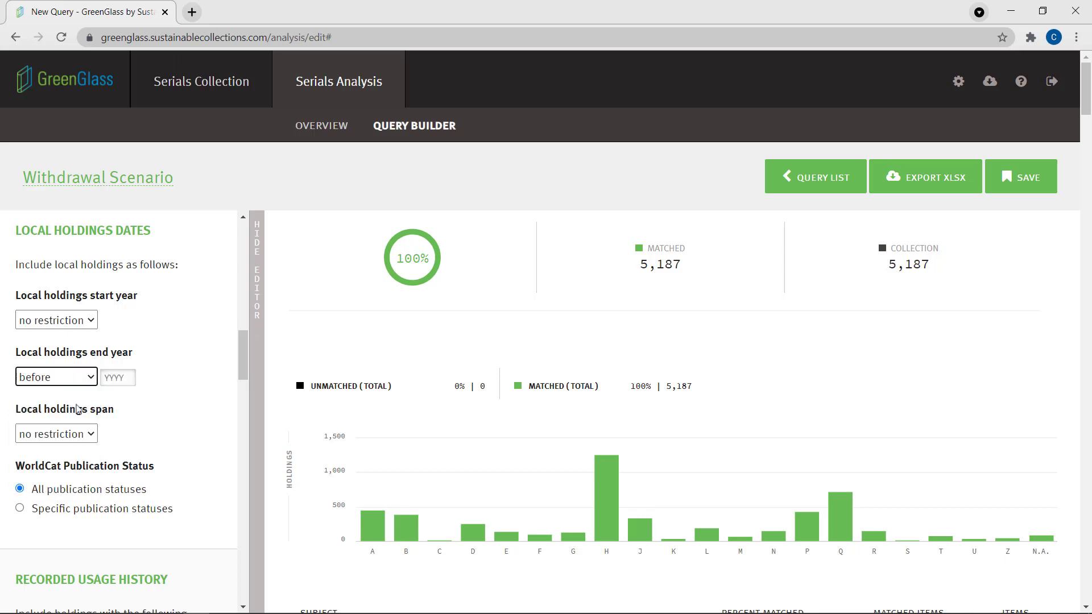
pyautogui.click(113, 380)
pyautogui.write('2011')
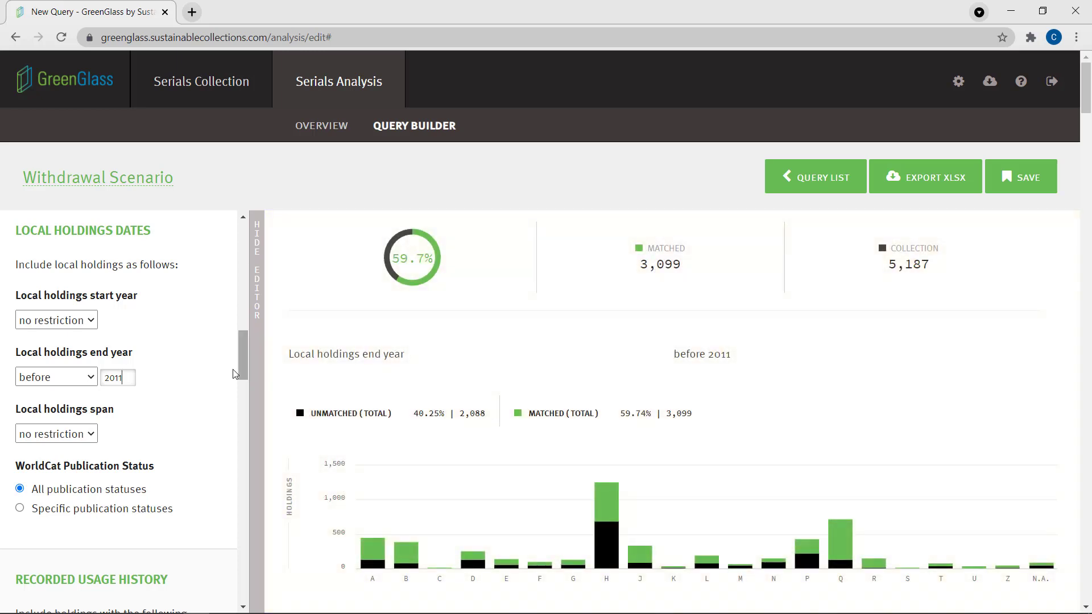
# Set the journal archives criterion for WEST to Substantial match
pyautogui.moveTo(238, 367); pyautogui.dragTo(242, 426)
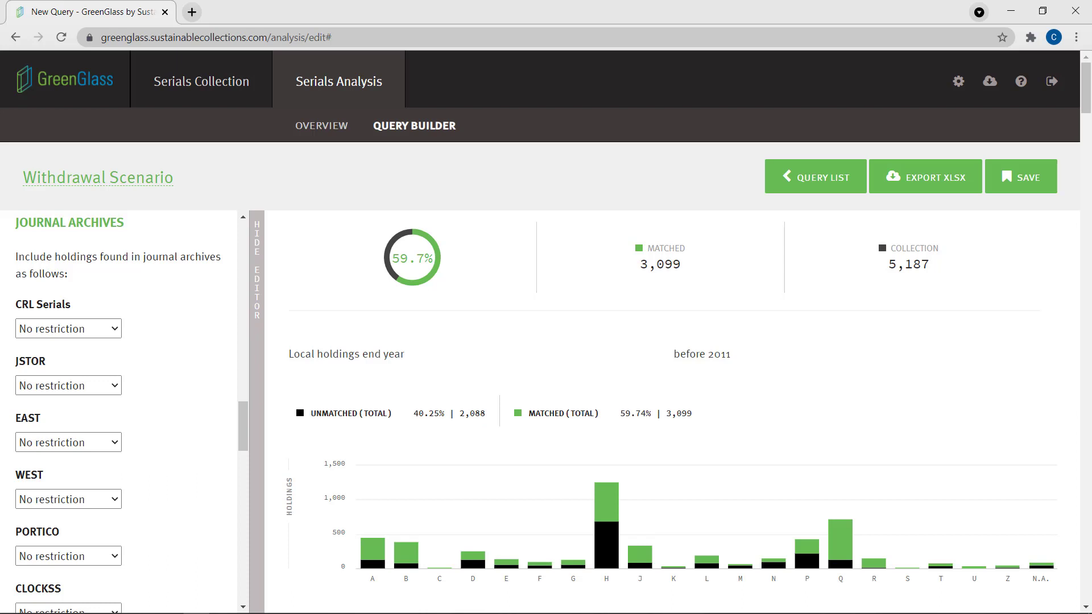
pyautogui.click(116, 501)
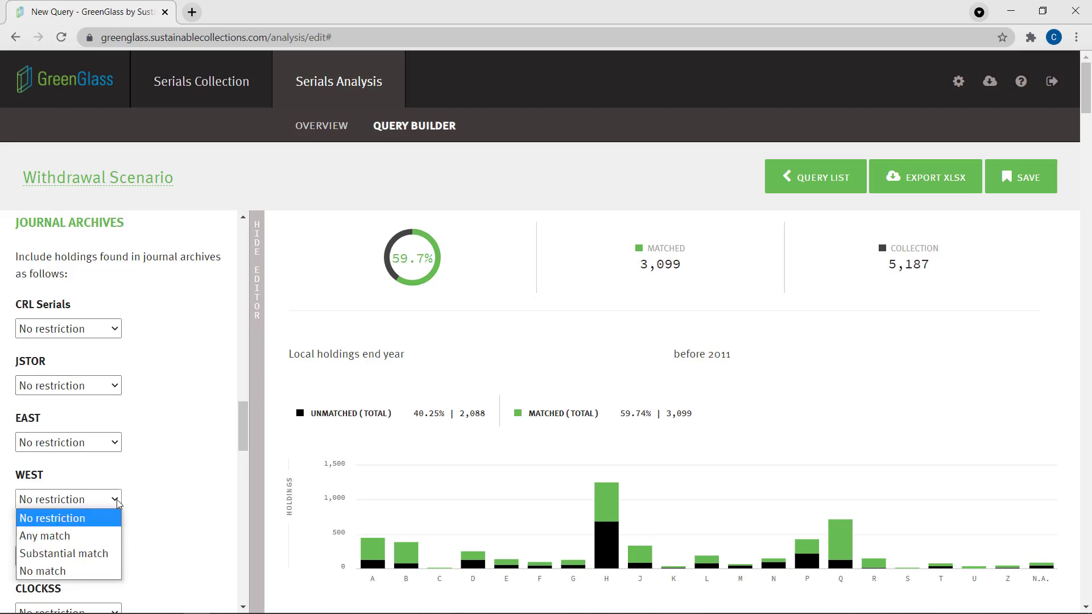
pyautogui.click(109, 554)
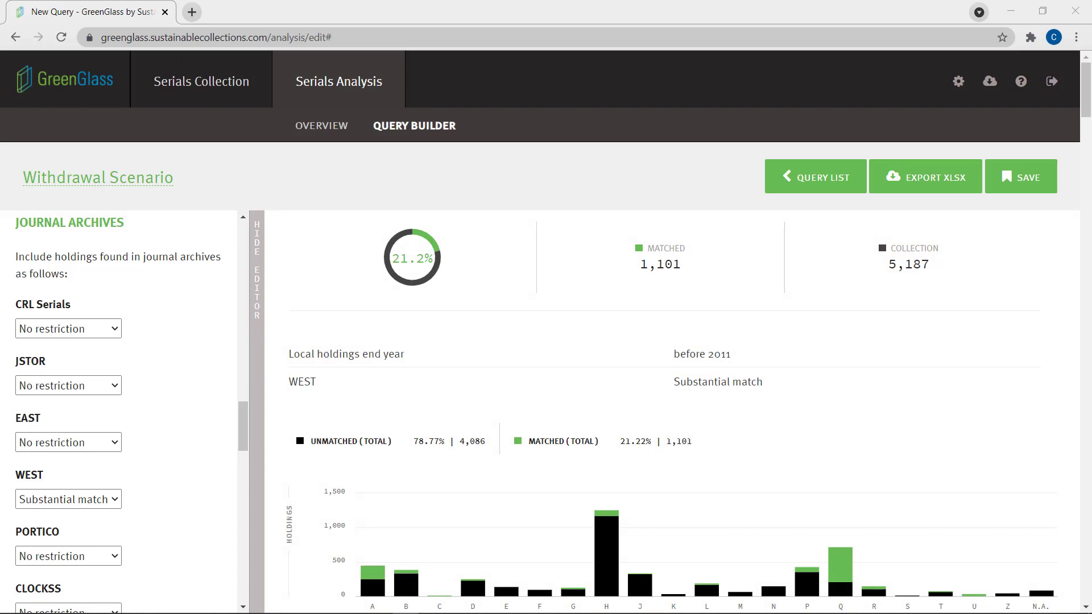
# Restrict the WorldCat US holdings to more than 100, keeping same edition matching
pyautogui.moveTo(245, 423); pyautogui.dragTo(249, 524)
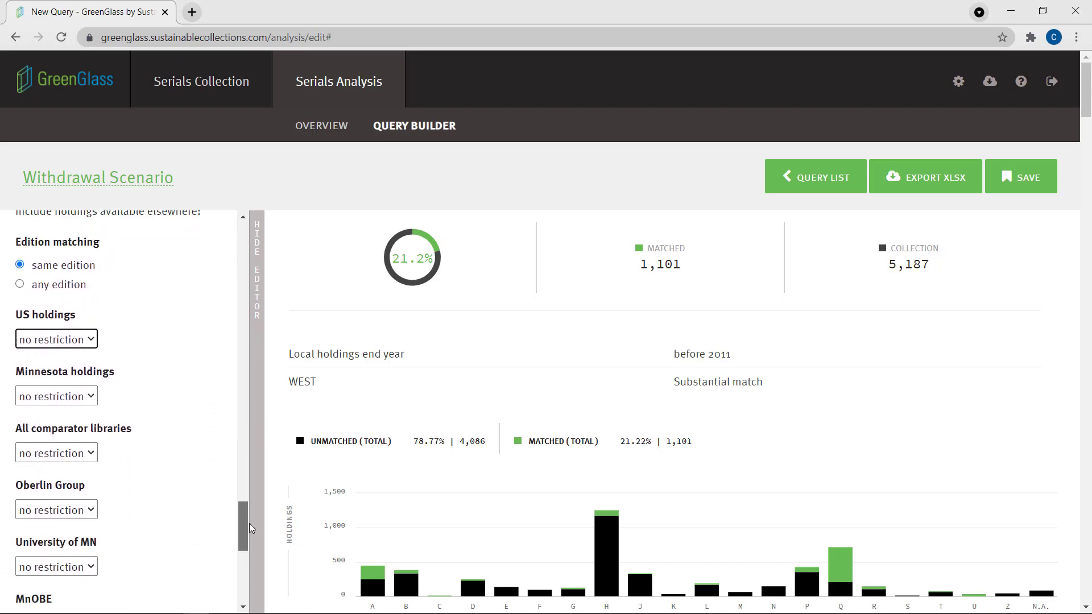
pyautogui.click(56, 340)
pyautogui.click(49, 409)
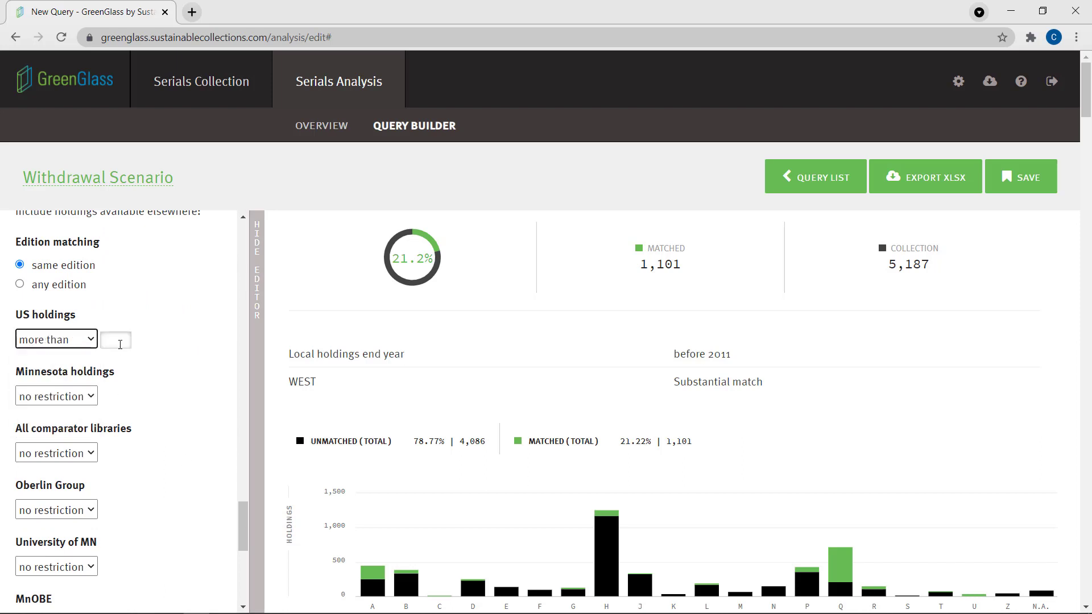
pyautogui.click(120, 344)
pyautogui.write('100')
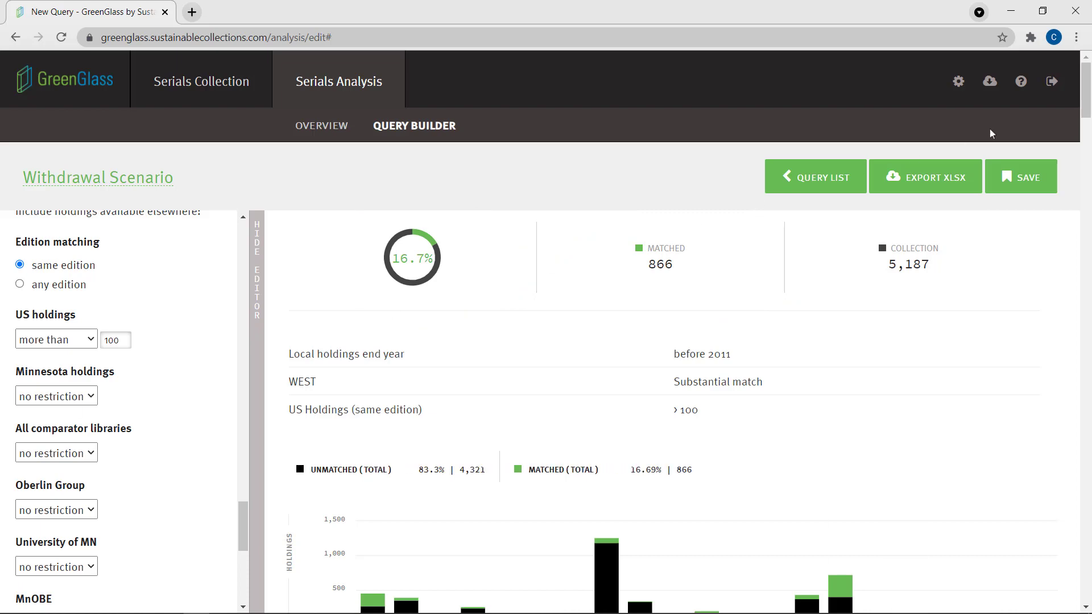
# Review the query results, expand The Academy of Management executive in the title list and show its details about holdings
pyautogui.moveTo(1088, 102); pyautogui.dragTo(1089, 119)
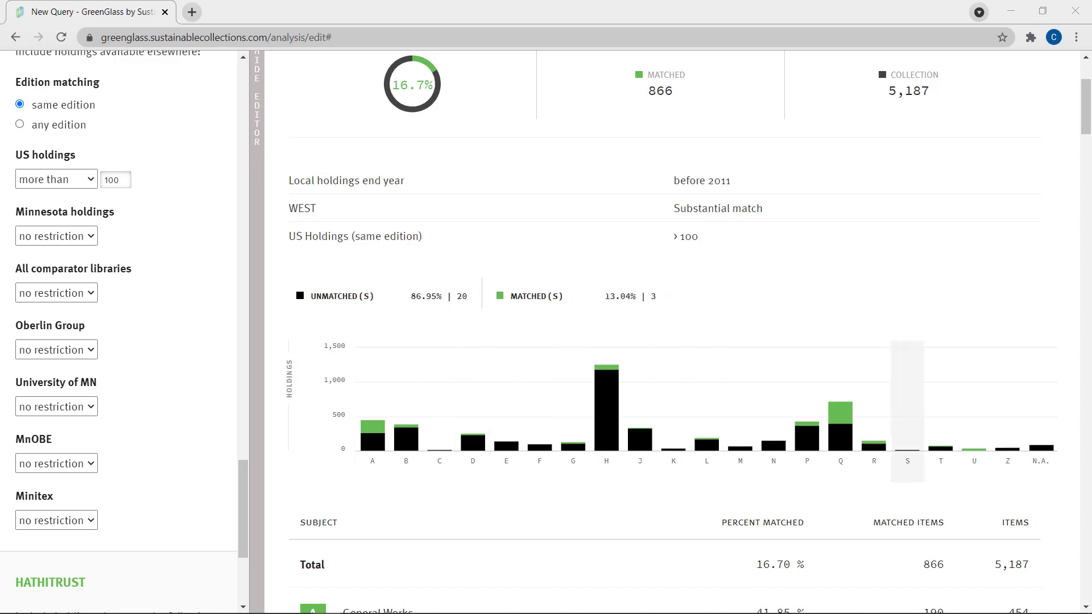
pyautogui.moveTo(1087, 118); pyautogui.dragTo(1089, 108)
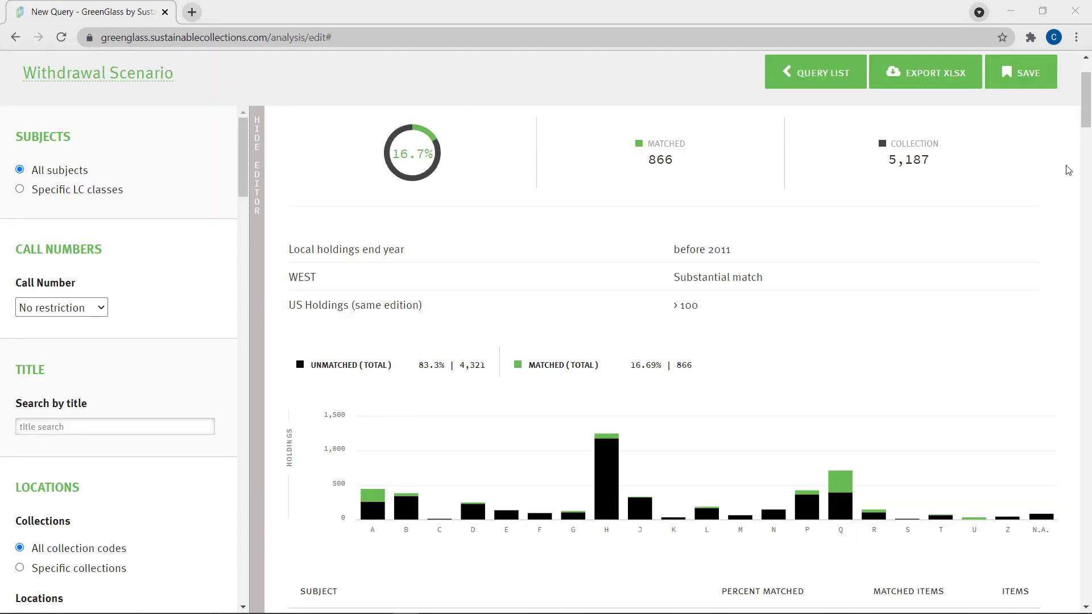
pyautogui.moveTo(1089, 108); pyautogui.dragTo(1087, 269)
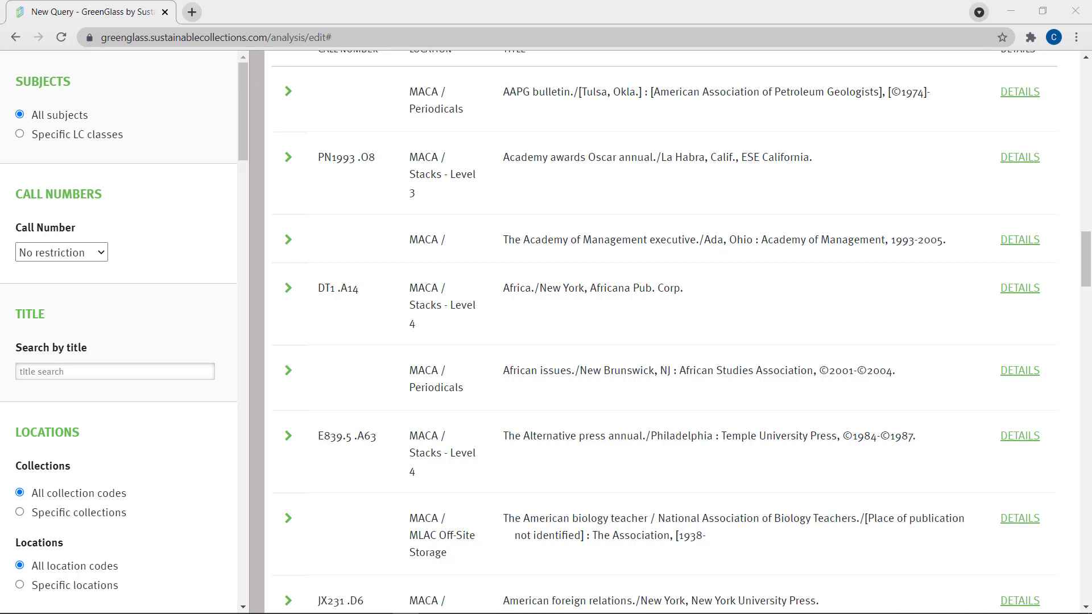
pyautogui.click(577, 247)
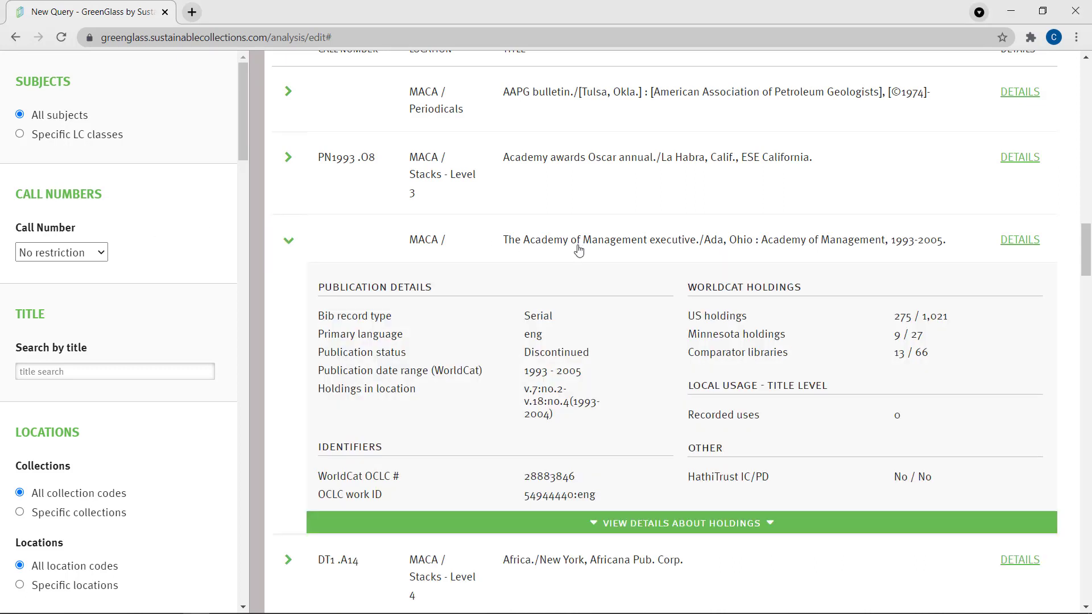
pyautogui.click(676, 523)
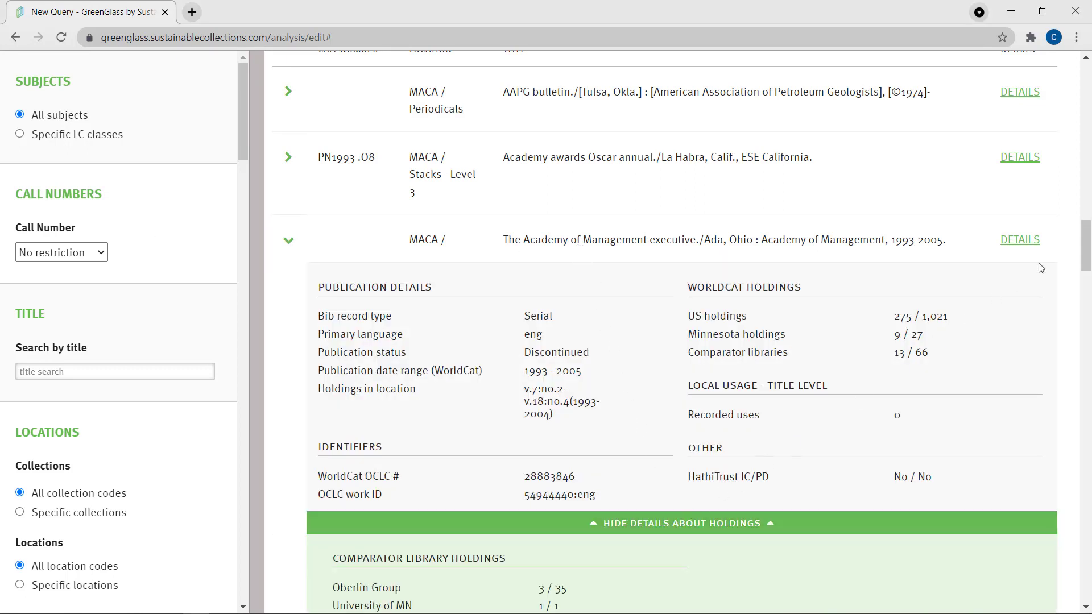
pyautogui.moveTo(1085, 236); pyautogui.dragTo(1085, 252)
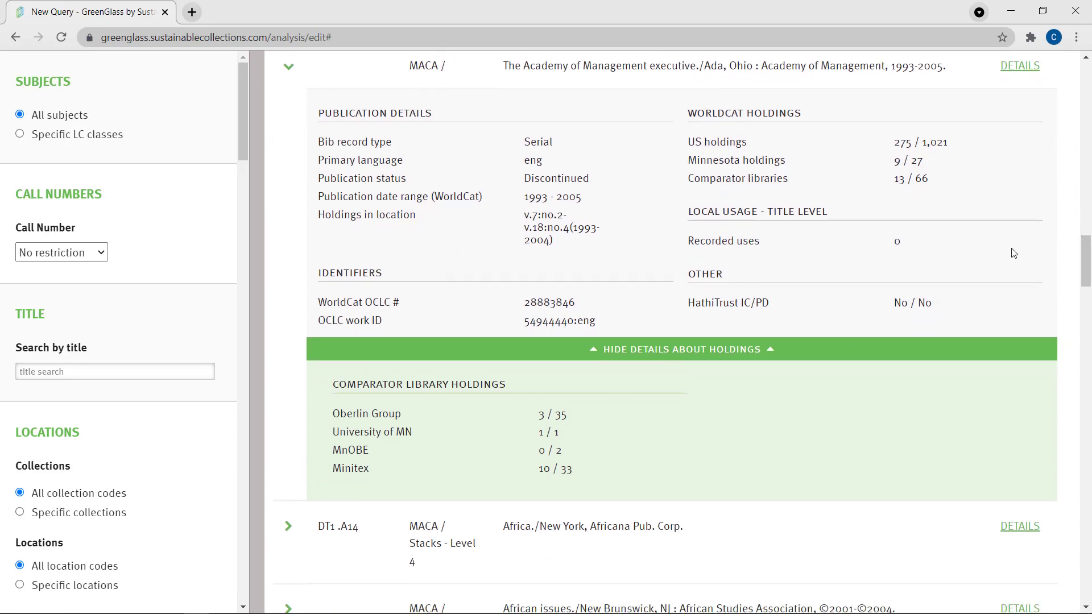
# Open the item details page for The Academy of Management executive and examine its WorldCat, local and shared print holdings
pyautogui.click(1029, 73)
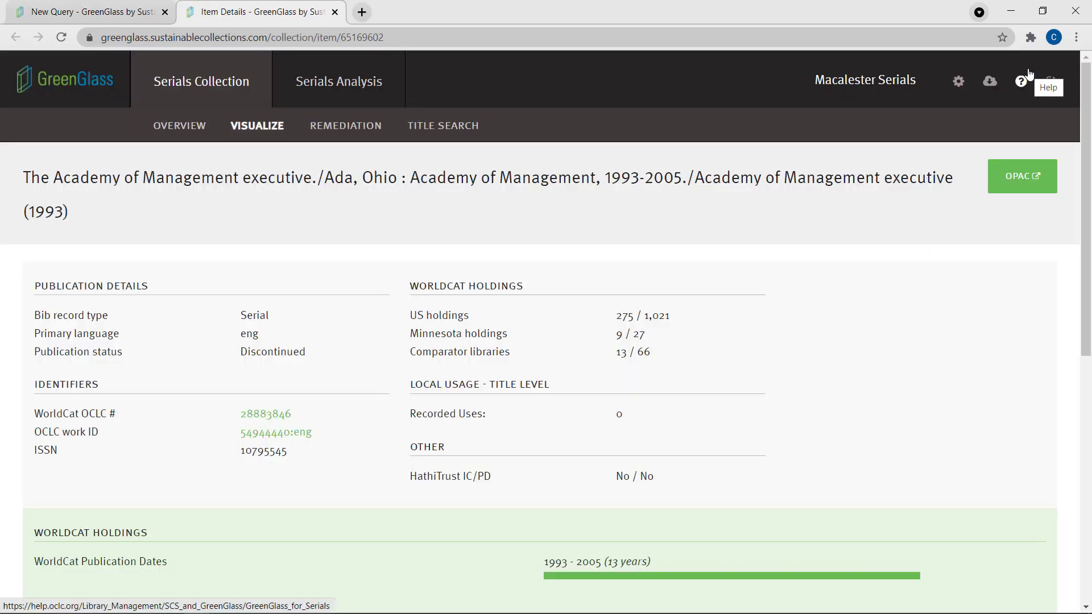
pyautogui.moveTo(1087, 135); pyautogui.dragTo(1090, 181)
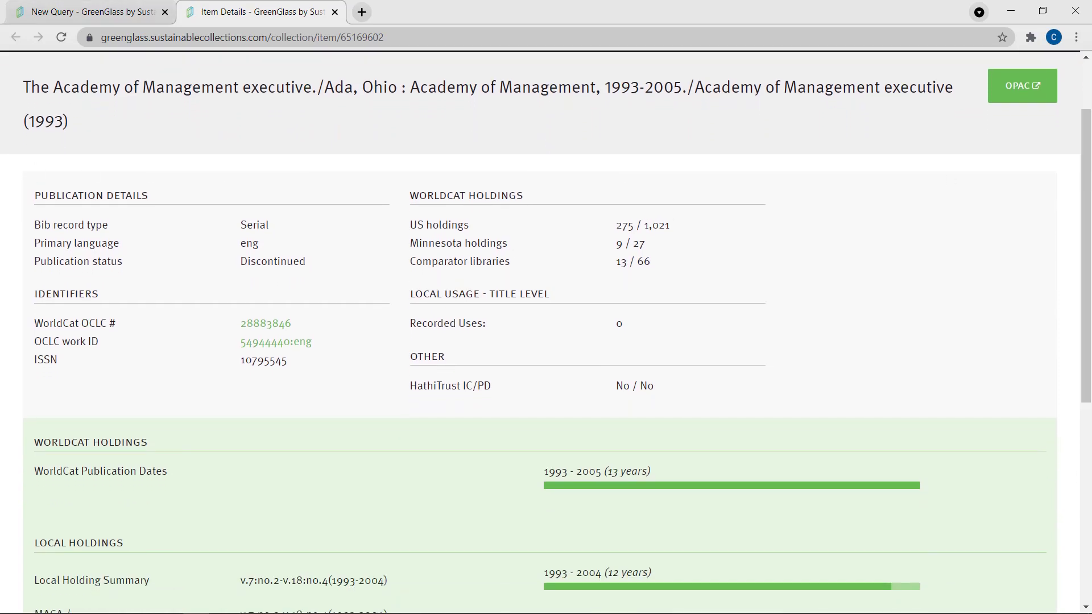
pyautogui.moveTo(1089, 236); pyautogui.dragTo(1091, 300)
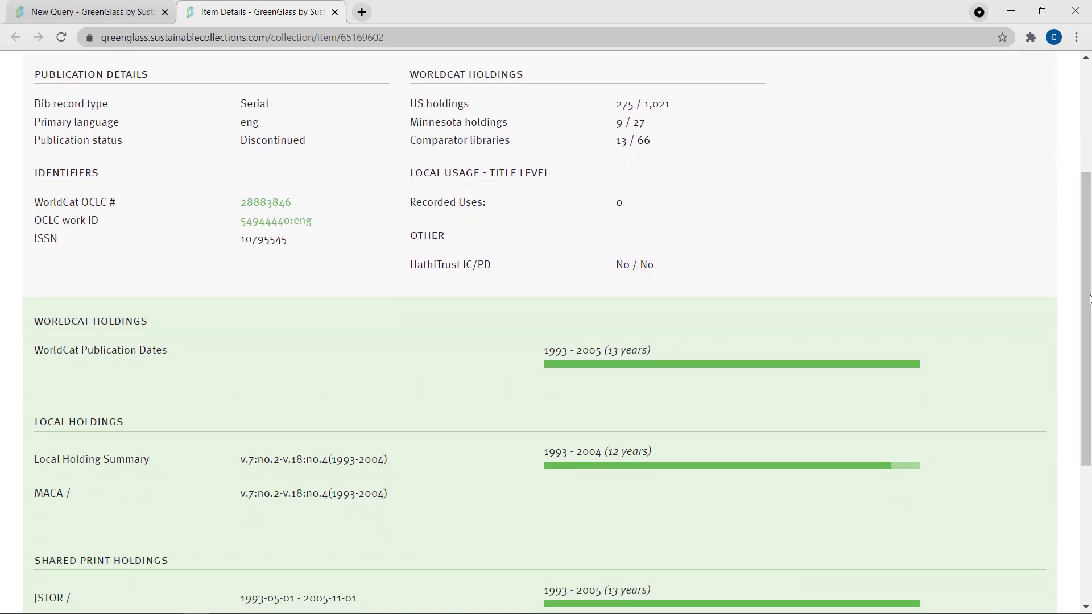